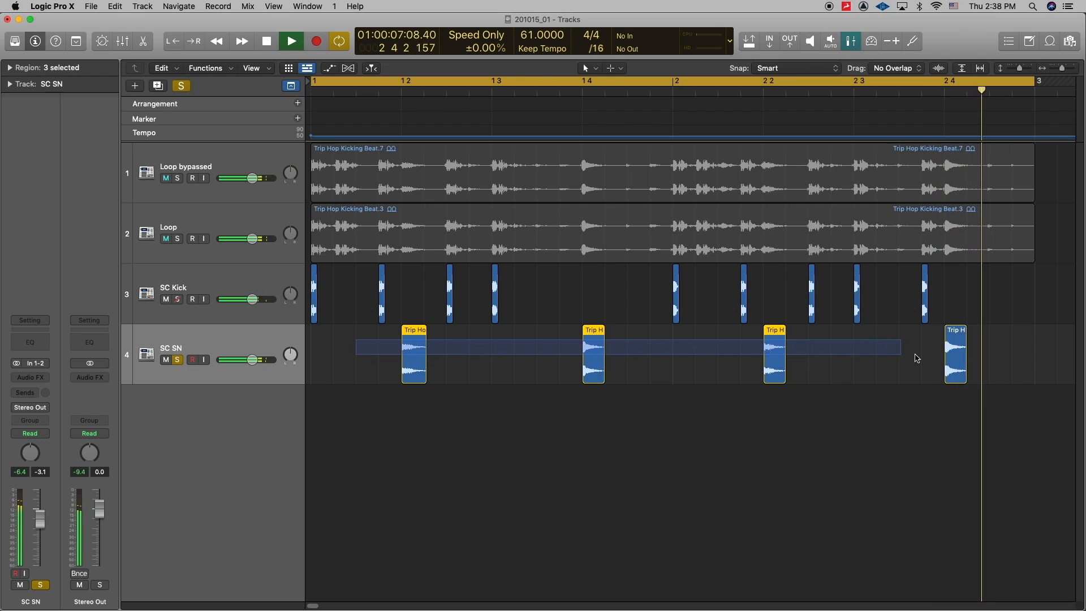
- Trim the four SC SN regions down to short snare hits and set their Fade Out to 5
drag(423, 376, 407, 376)
click(11, 68)
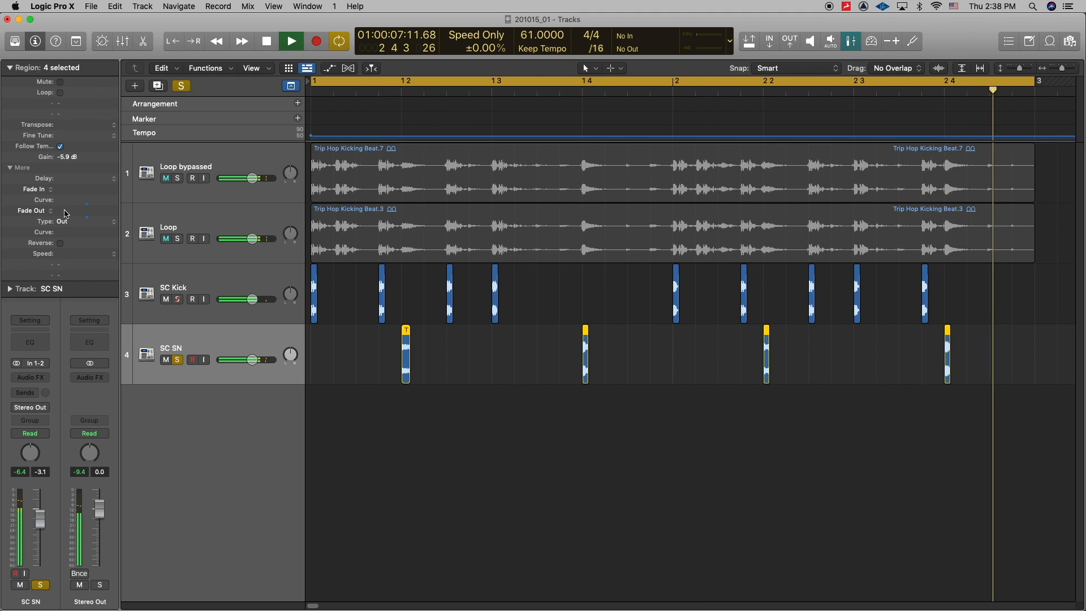
drag(63, 212, 74, 192)
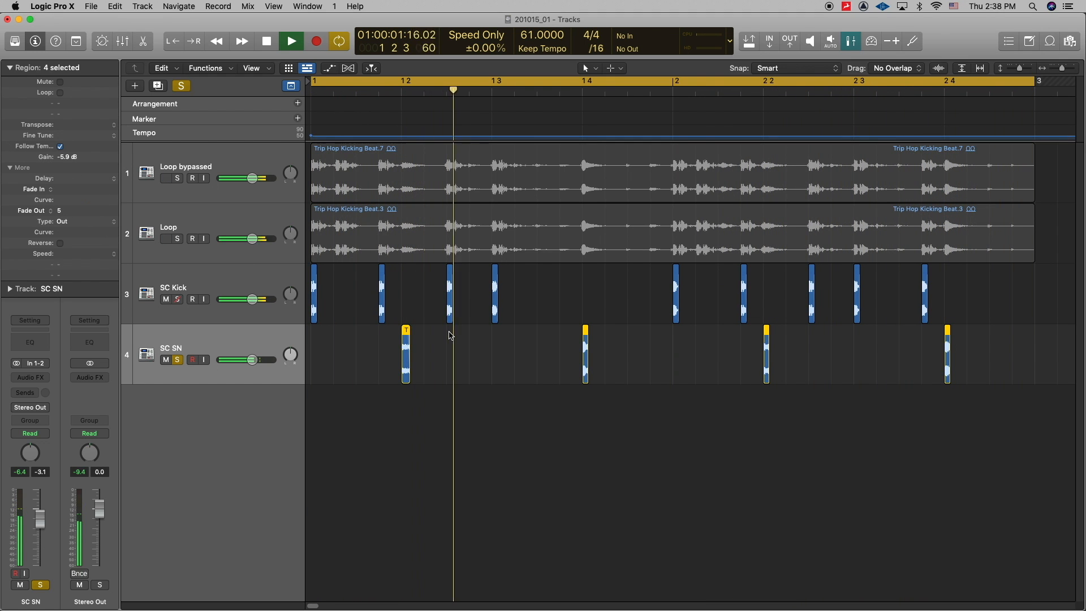
key(super+Right)
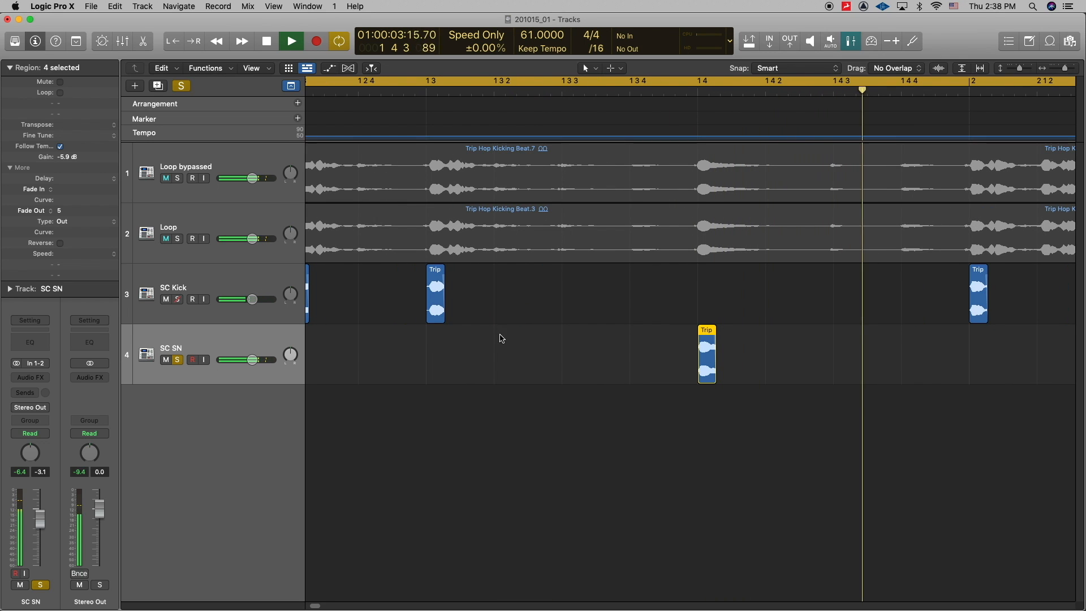
drag(708, 378, 706, 380)
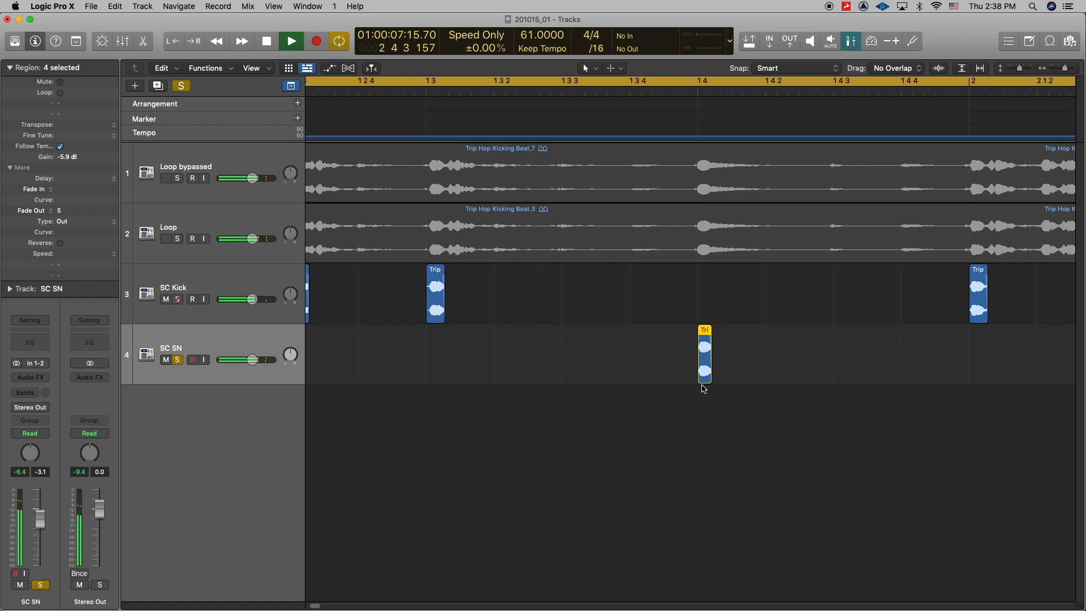
key(z)
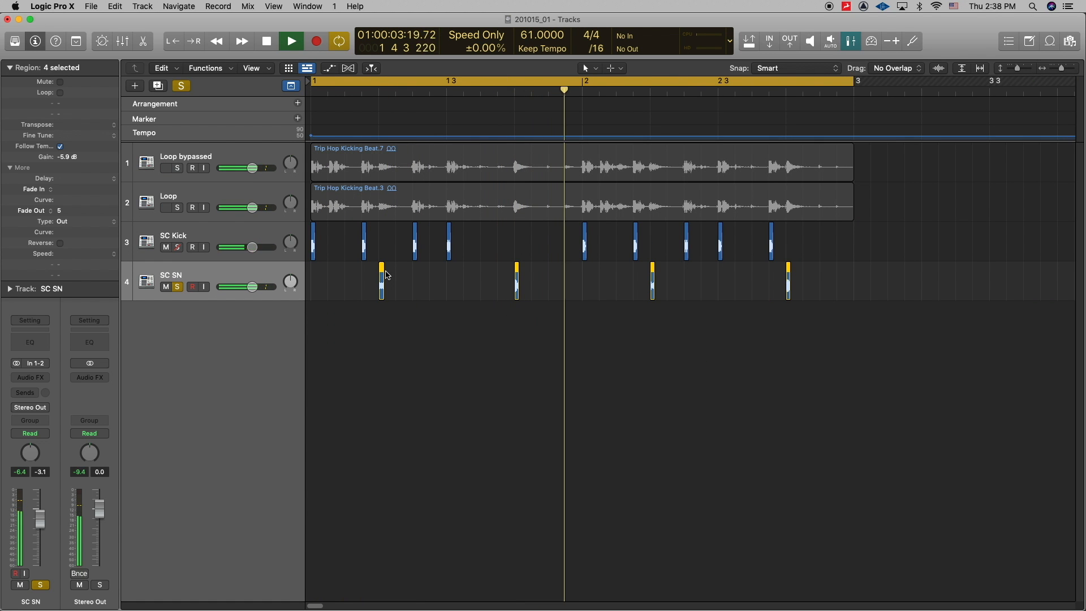
- Stop playback, make the SC SN track solo-safe and route its output away from Stereo Out
key(space)
ctrl+click(176, 286)
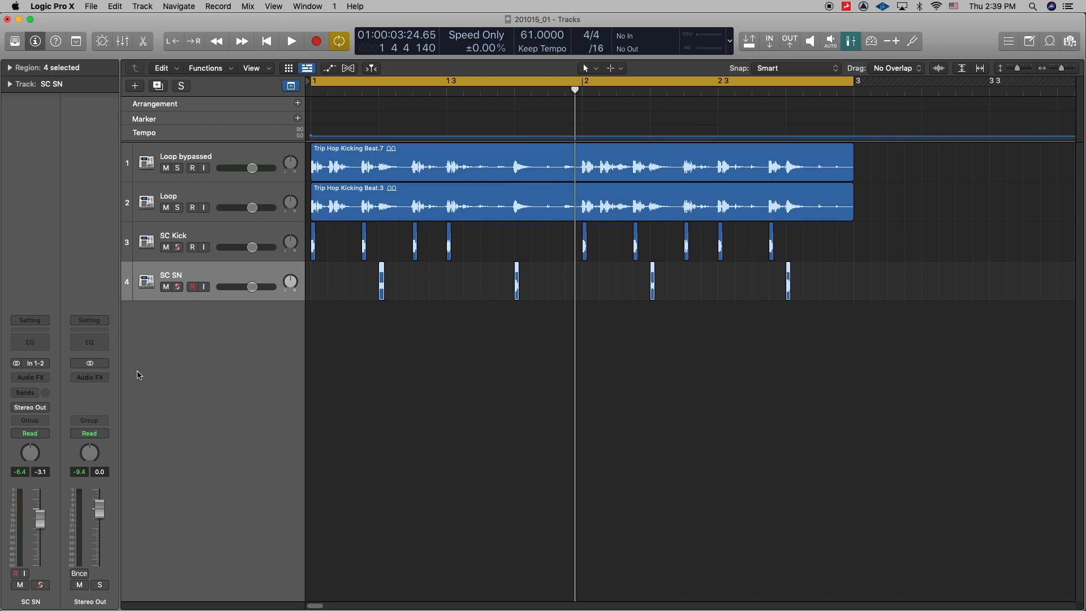
click(30, 408)
click(47, 423)
- Mute the Loop bypassed track and audition the Loop track
click(231, 198)
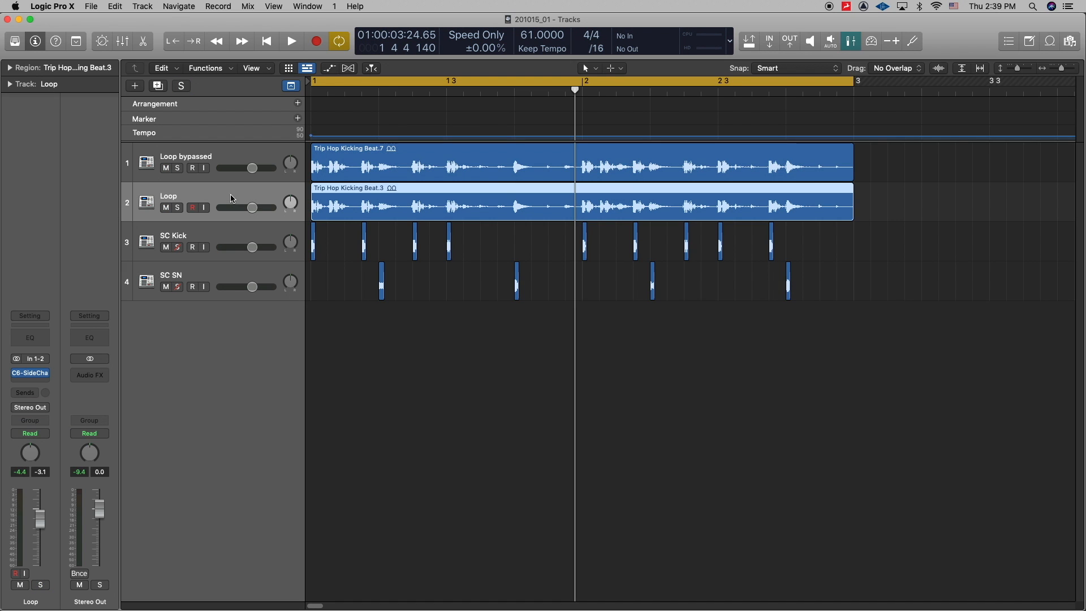
click(166, 169)
key(space)
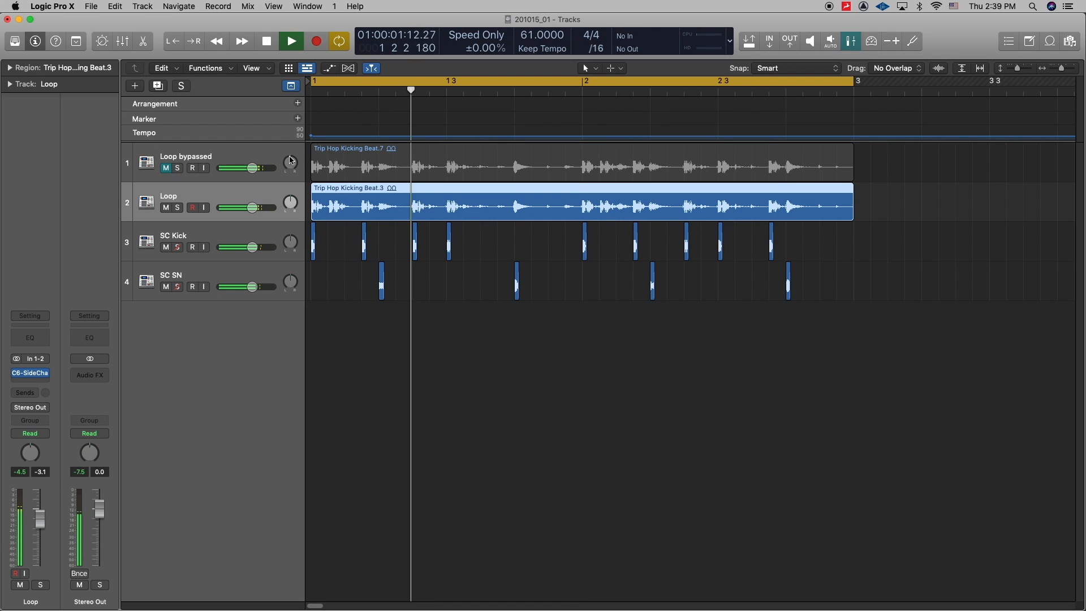
key(space)
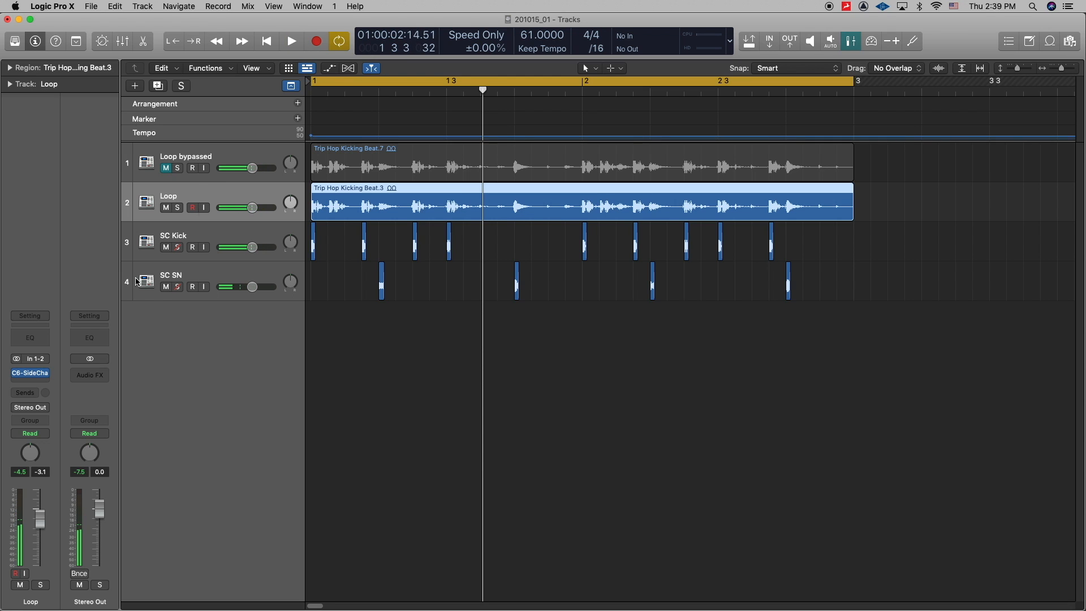
- Open the Loop track's existing C6-SideChain plug-in and inspect its response and side chain source during playback
click(32, 376)
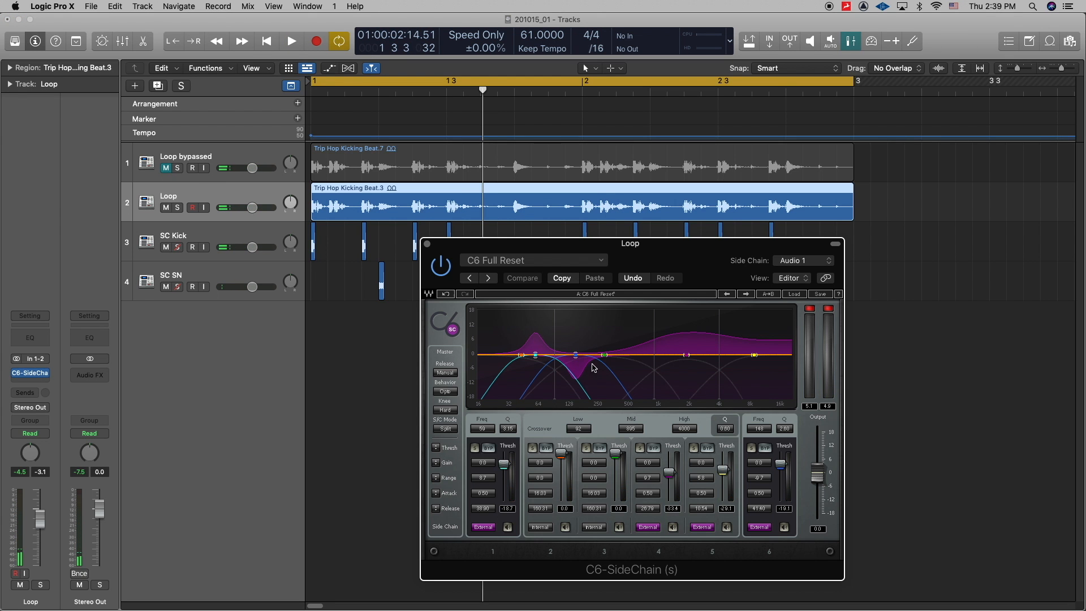
key(space)
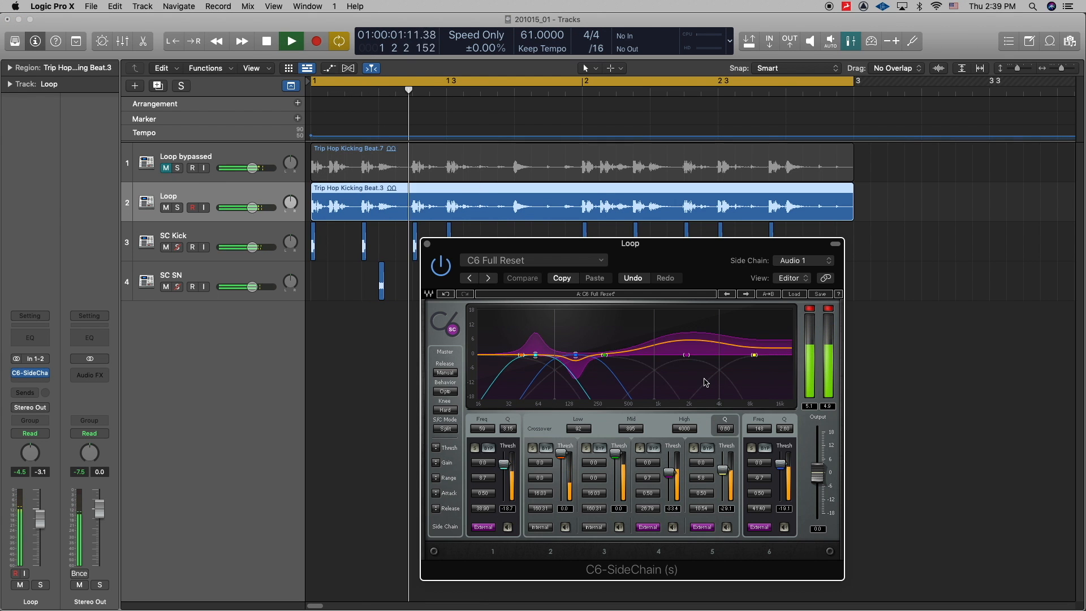
click(818, 262)
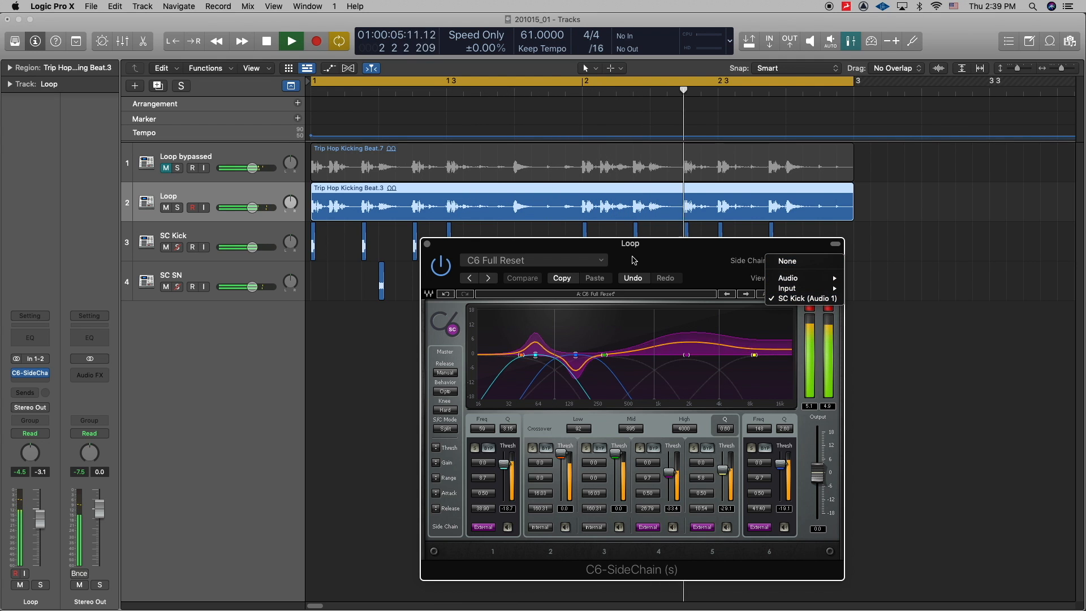
click(348, 325)
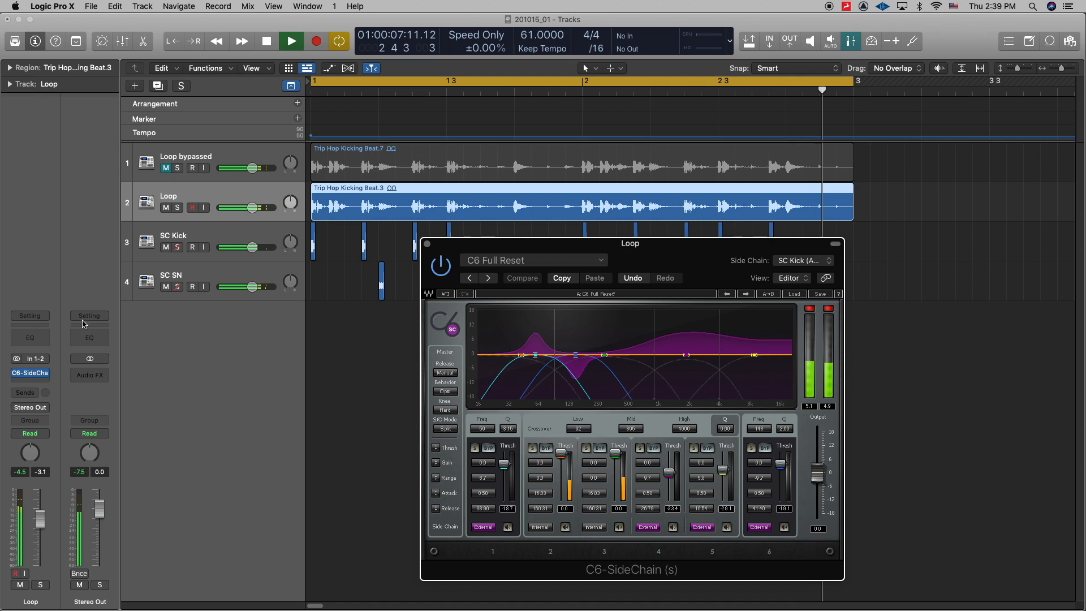
key(space)
- Insert a second C6-SideChain after the first on the Loop track and load the C6 Full Reset preset
click(28, 386)
mouse_move(51, 405)
click(125, 406)
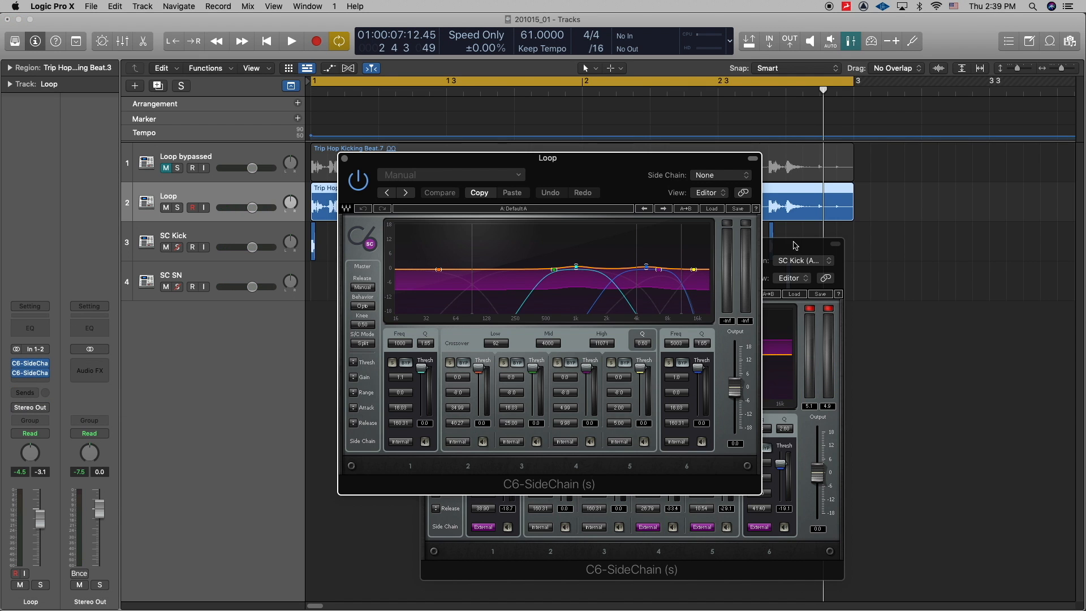
click(717, 210)
click(754, 262)
- Set the second C6-SideChain's side chain source to SC SN (Audio 3) and move its window clear of the tracks
click(722, 174)
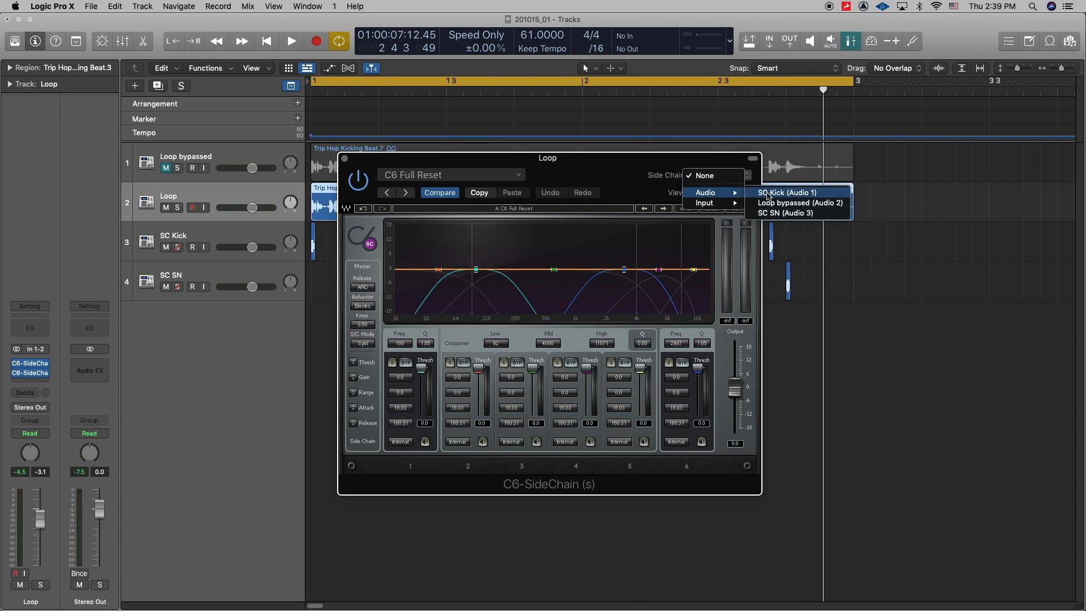
click(797, 194)
drag(458, 164, 520, 242)
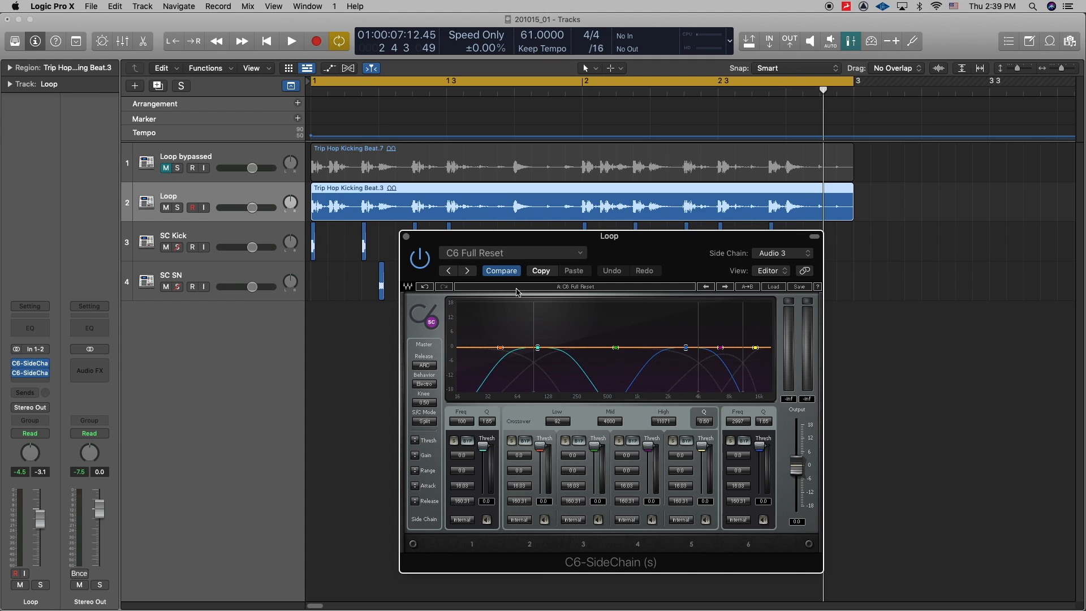
- Solo the Loop track and cycle playback over the snare hit at 1 4
click(177, 208)
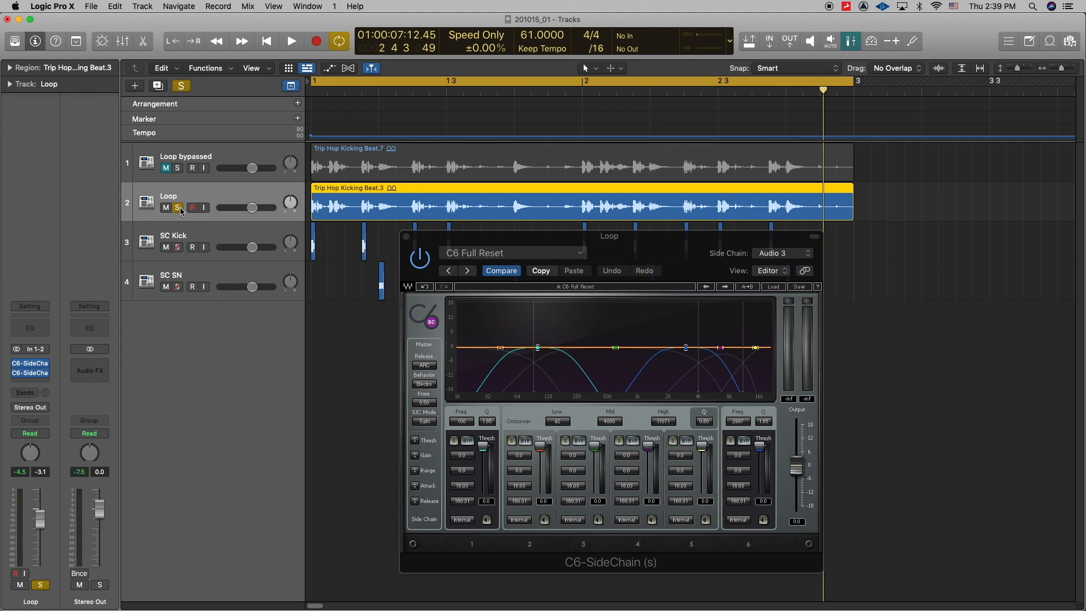
key(space)
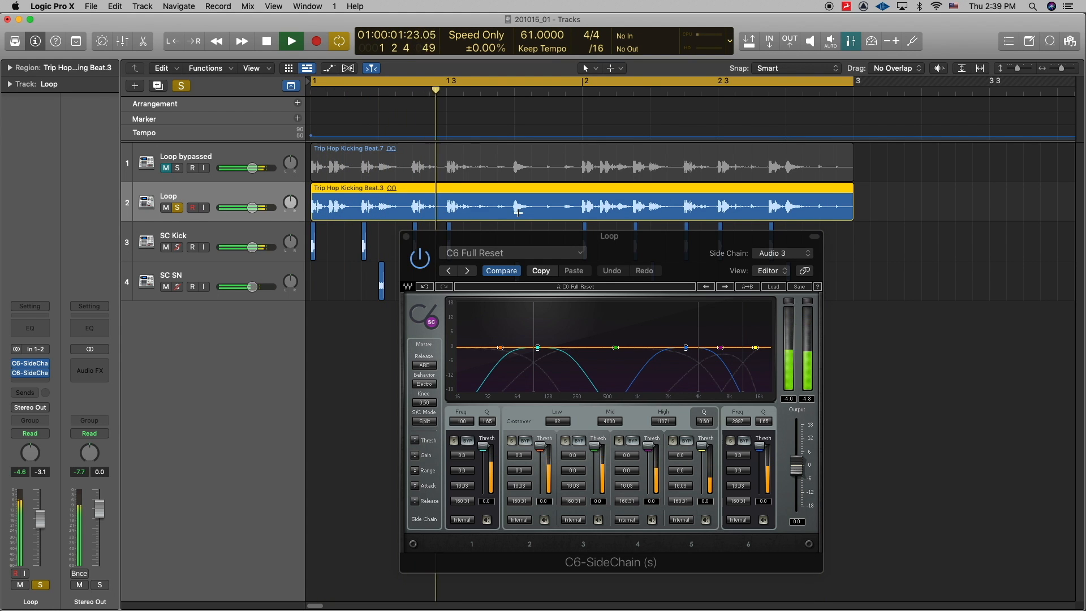
key(space)
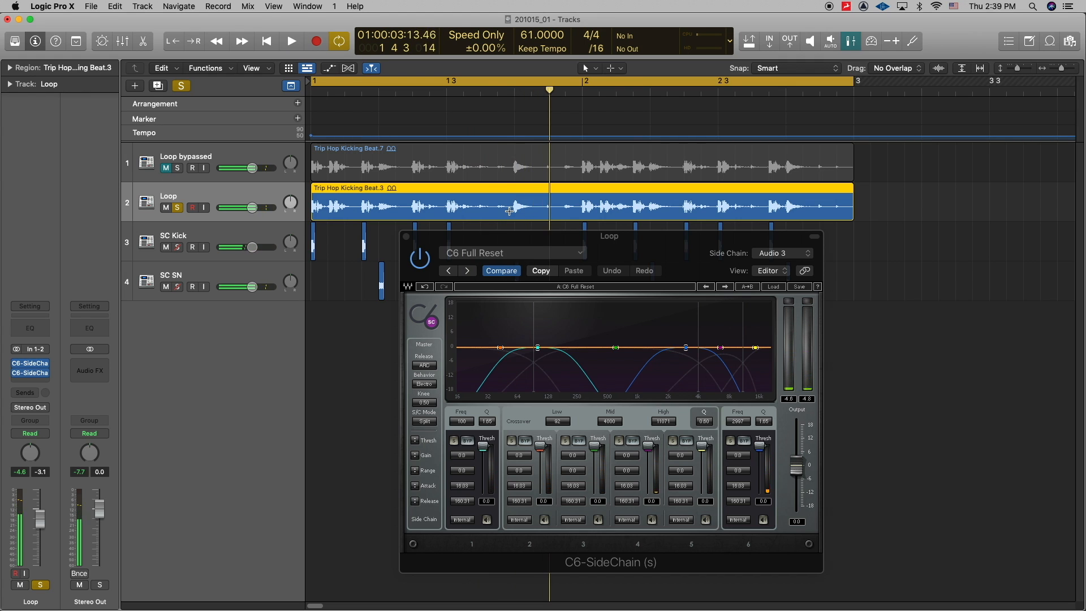
drag(509, 210, 538, 211)
key(space)
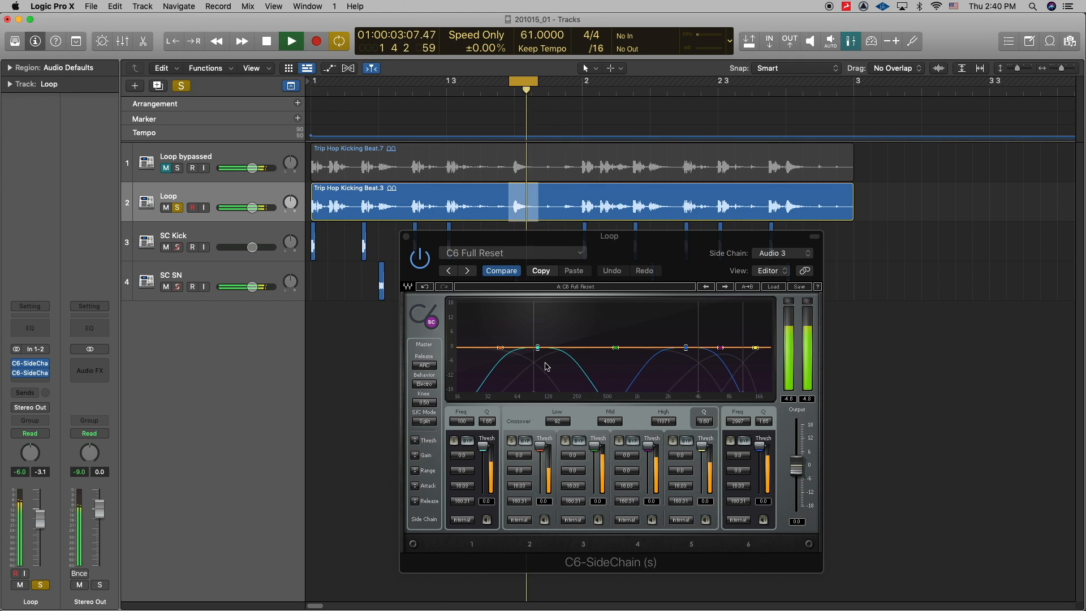
- Boost band 1 near 97 Hz and set the master Release to Manual, Behavior to Opto and Knee to Hard
drag(539, 350, 536, 323)
key(space)
click(425, 367)
click(425, 383)
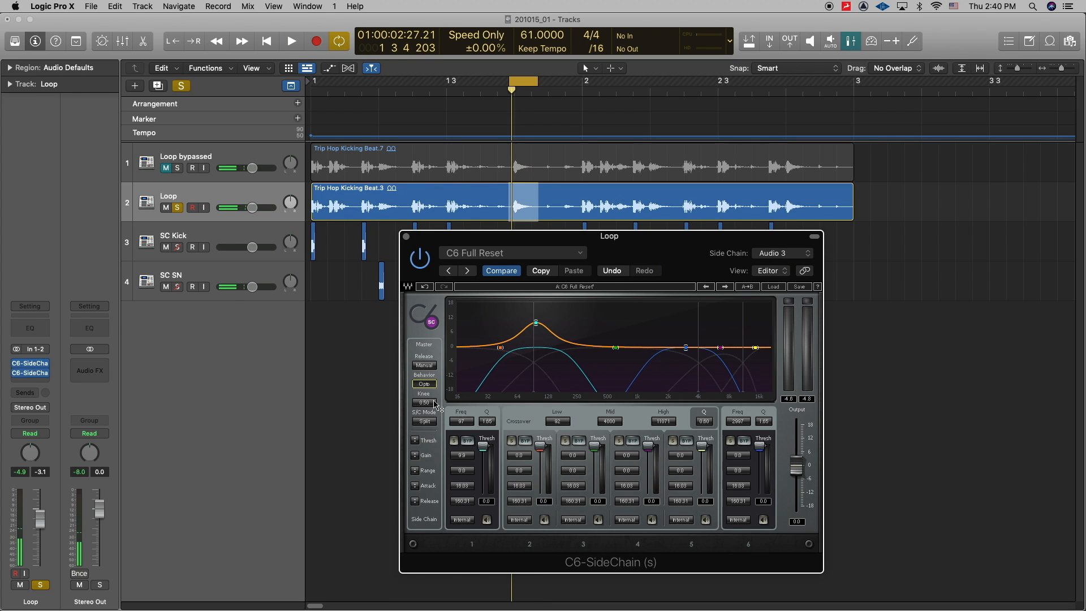
drag(427, 402, 434, 404)
- Sweep the band 1 boost through the looped snare to 181 Hz, with its Q at 3.75
key(space)
drag(537, 326, 563, 318)
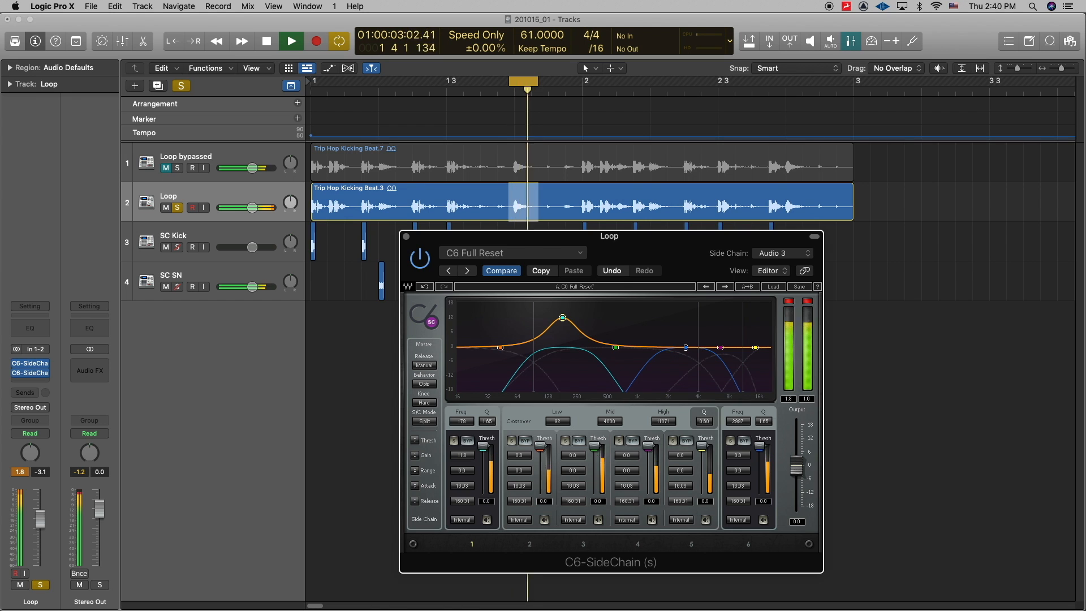
key(space)
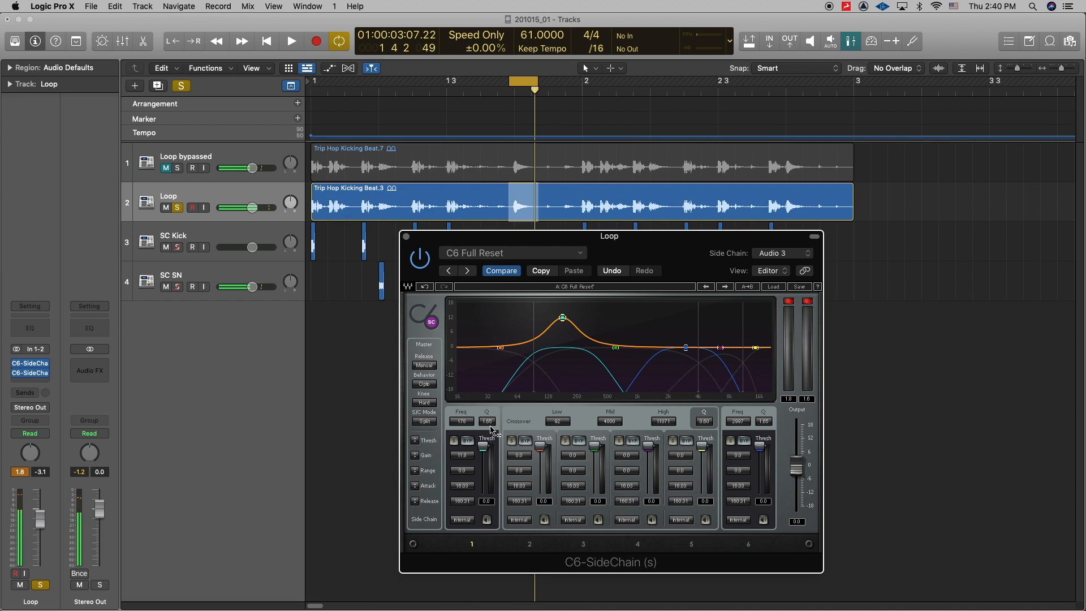
drag(489, 422, 490, 408)
key(space)
drag(563, 317, 563, 316)
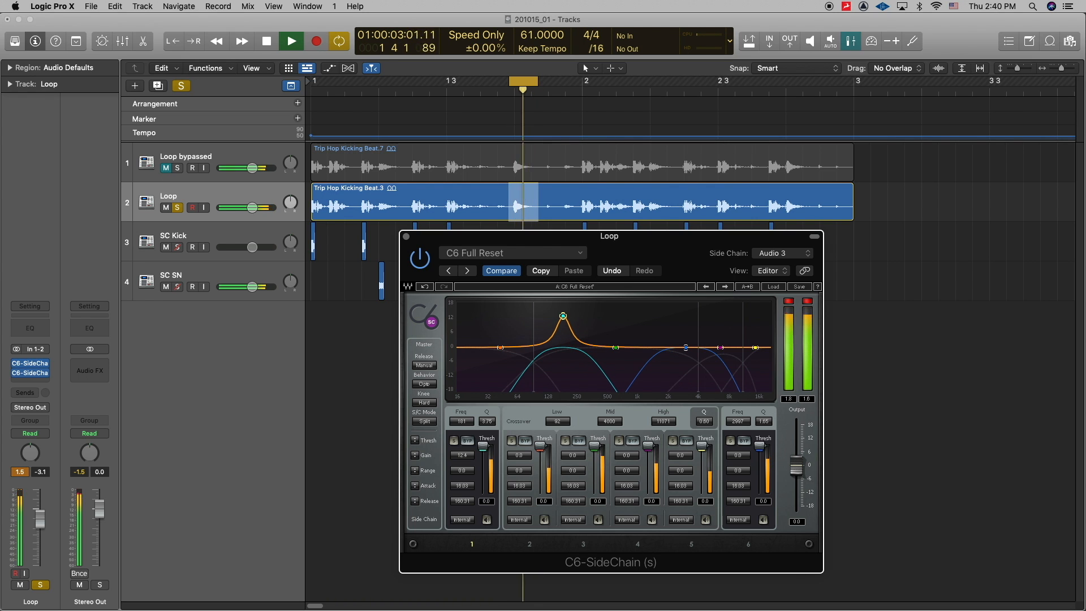
key(space)
- Reset band 1's Gain to 0.0, set its Attack to 0.50, shorten its Release and switch its side chain to External
alt+click(468, 456)
drag(468, 486, 480, 362)
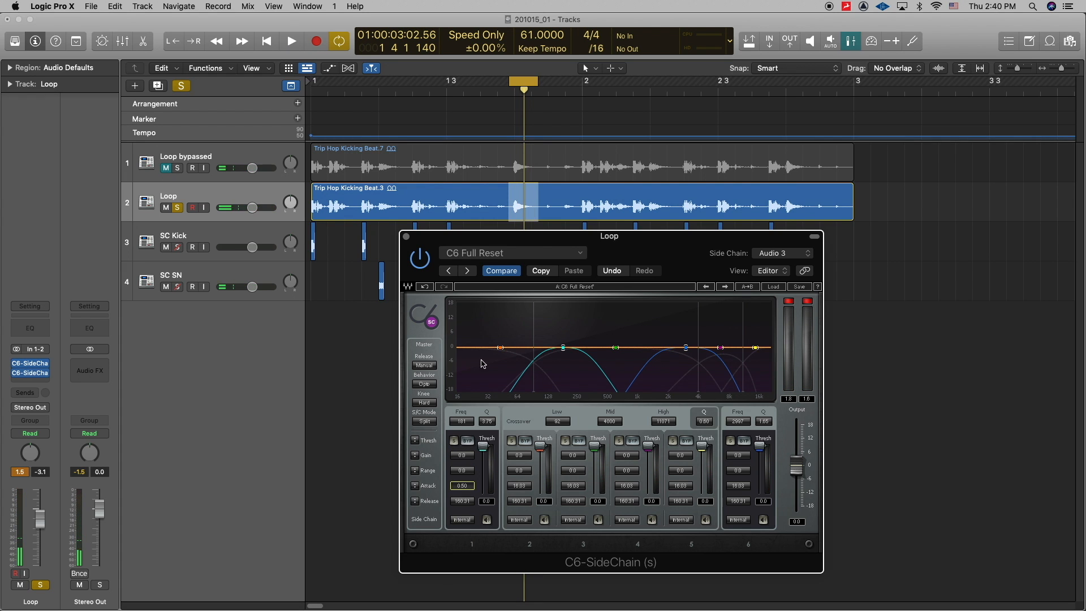
click(464, 519)
drag(468, 503, 468, 526)
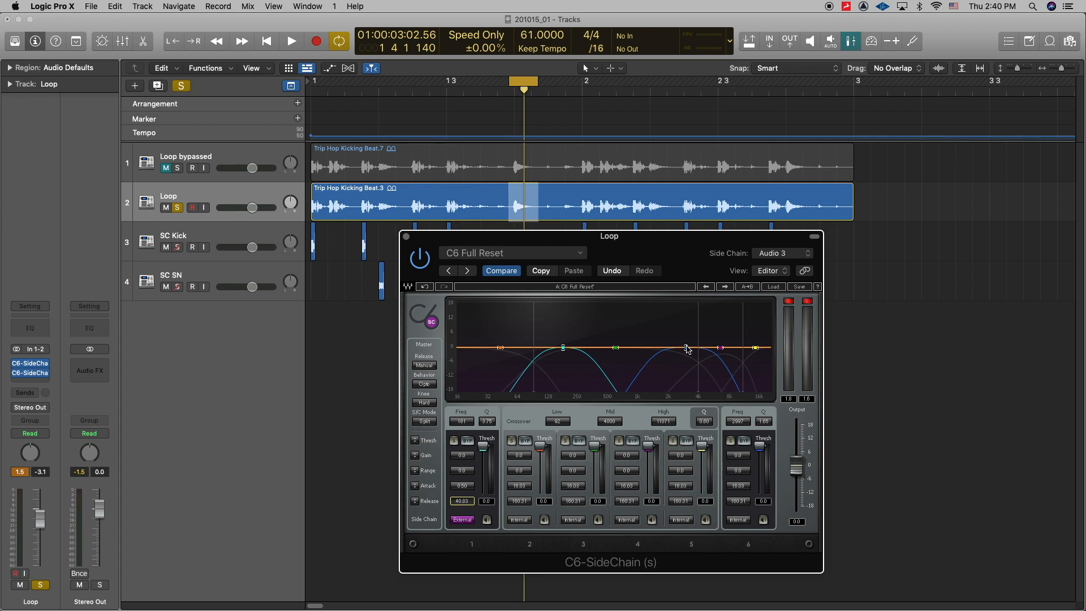
- Sweep band 6 with a boost and narrow its Q, ending with a deep cut at about 245 Hz
key(space)
drag(687, 349, 588, 325)
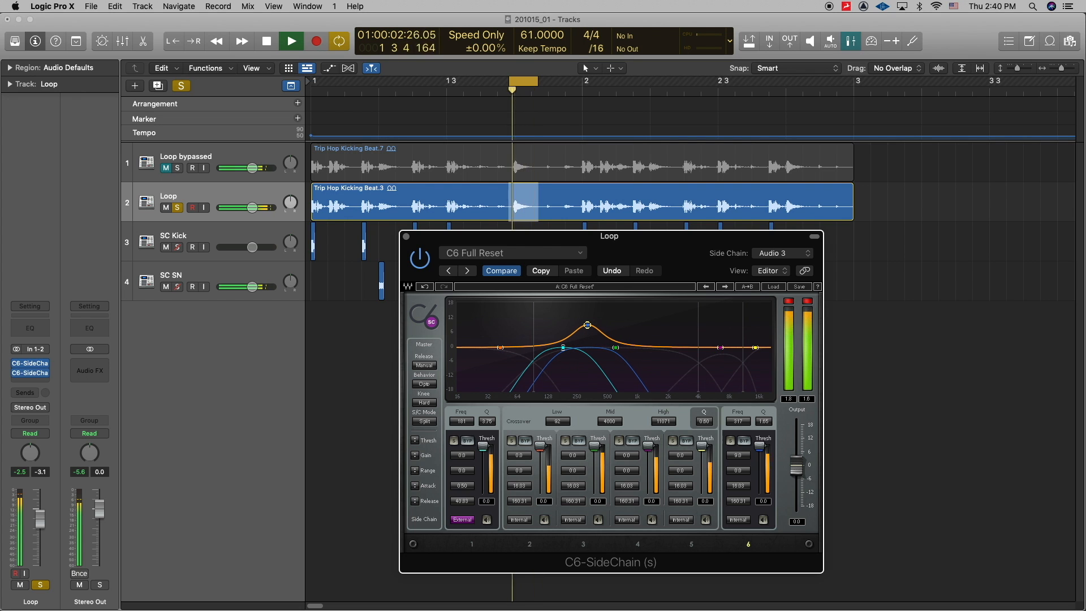
drag(763, 421, 763, 401)
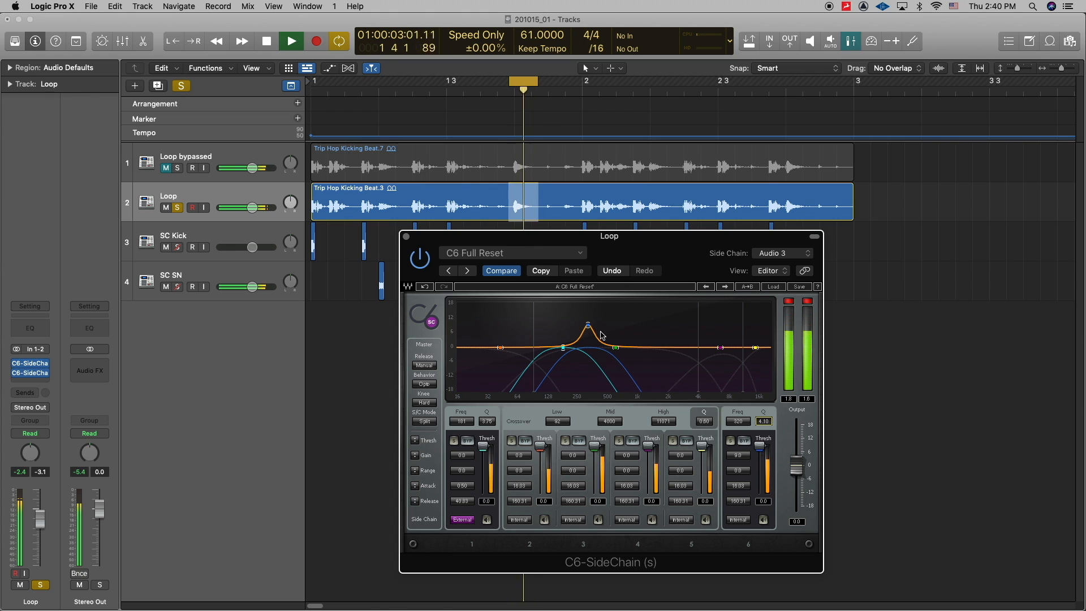
drag(589, 327, 577, 375)
key(space)
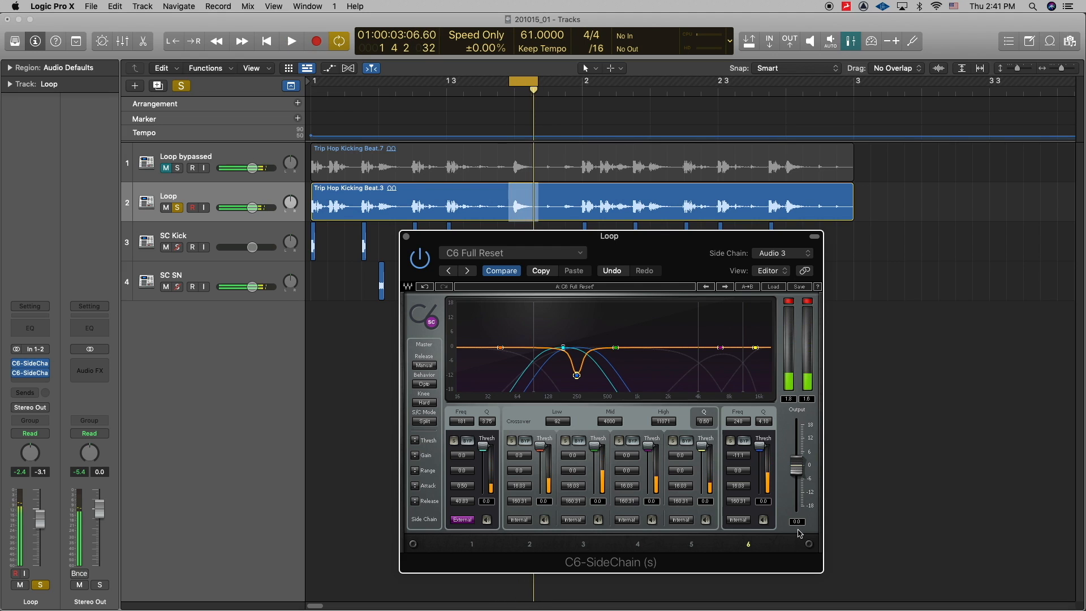
- Reset band 6's Gain to 0.0 and set its Q to 4.40, Attack to 0.50 and Release to 42.58
drag(763, 421, 763, 417)
drag(745, 486, 744, 372)
click(747, 501)
drag(745, 457, 778, 397)
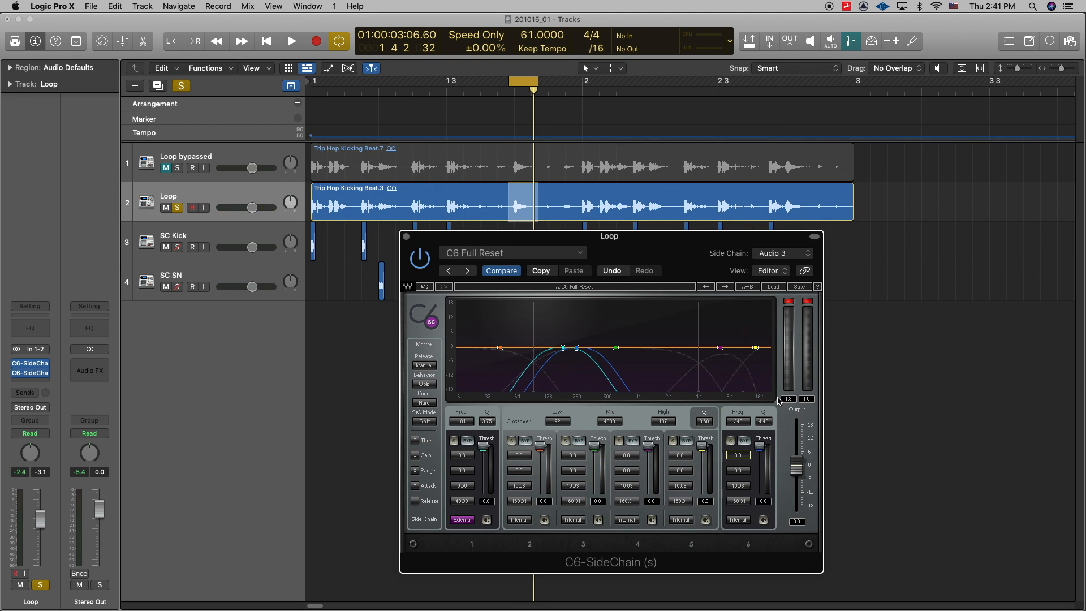
drag(746, 487, 748, 530)
- With the snare looping, set band 1's Range to 10.1, Threshold to -22.9 and Release to 34.35
key(space)
drag(470, 475, 484, 458)
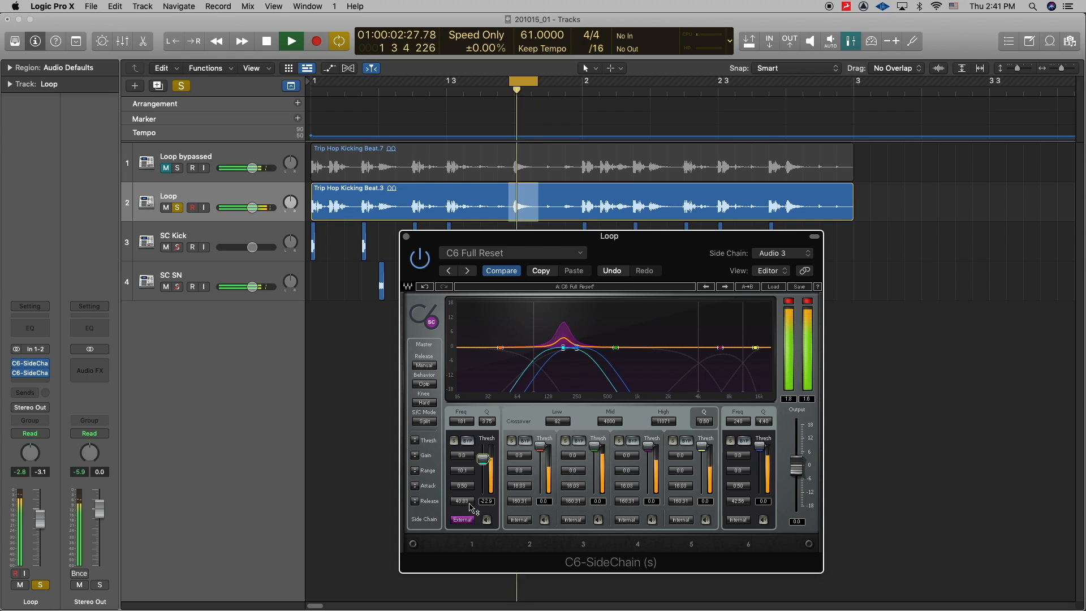
drag(470, 505, 470, 511)
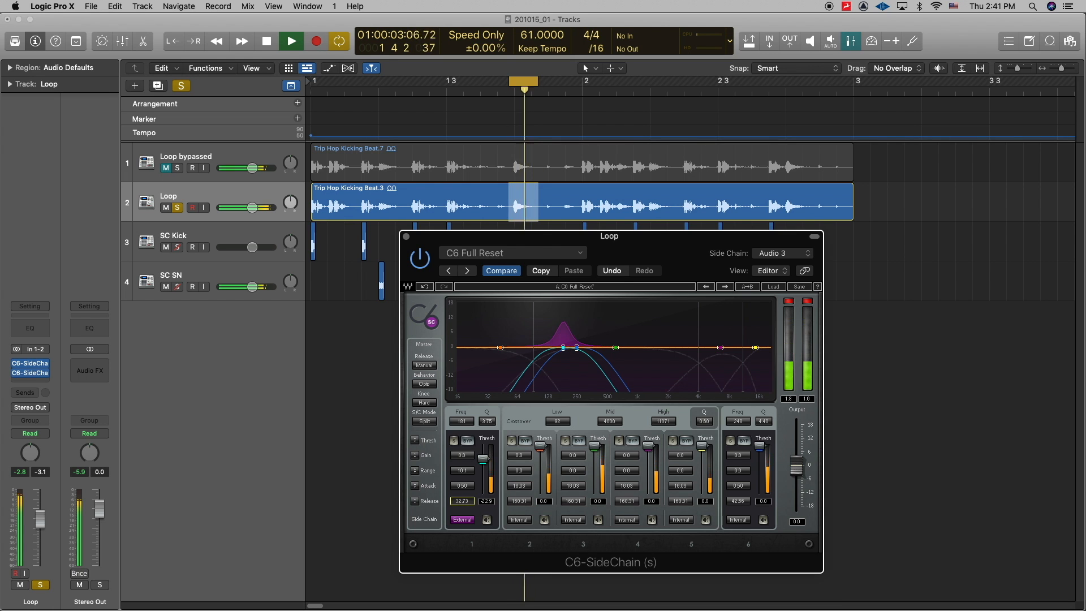
- Set band 6's Range to about -9 and its Threshold to -22.9 during playback, then stop
drag(750, 468, 750, 471)
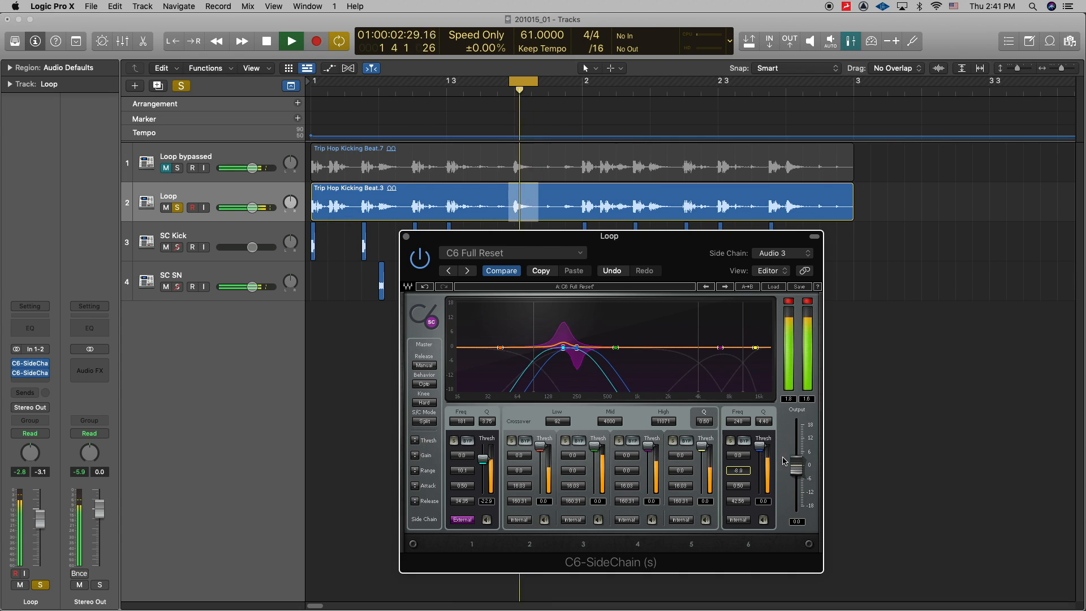
drag(762, 447, 762, 455)
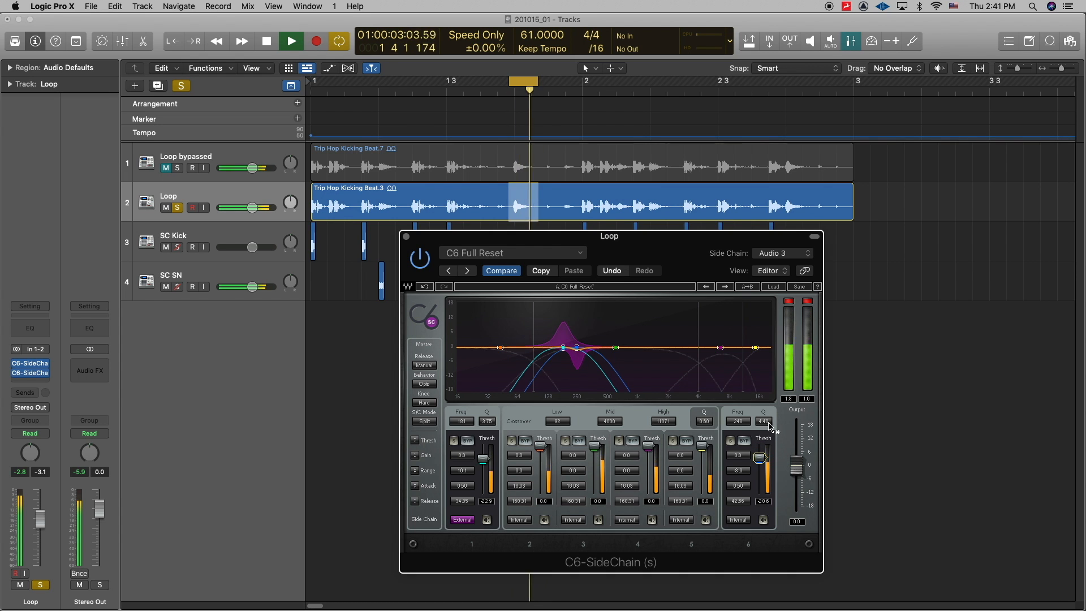
click(760, 459)
key(space)
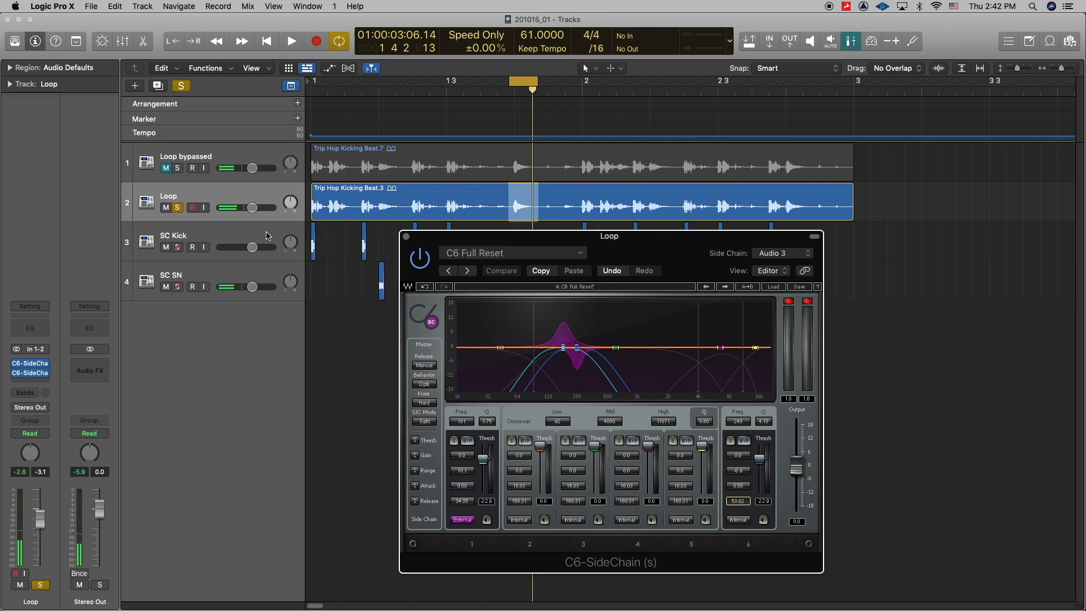
- Compare the Loop bypassed and Loop tracks on the looped snare by alternating their solo during playback, then stop
alt+click(177, 168)
key(space)
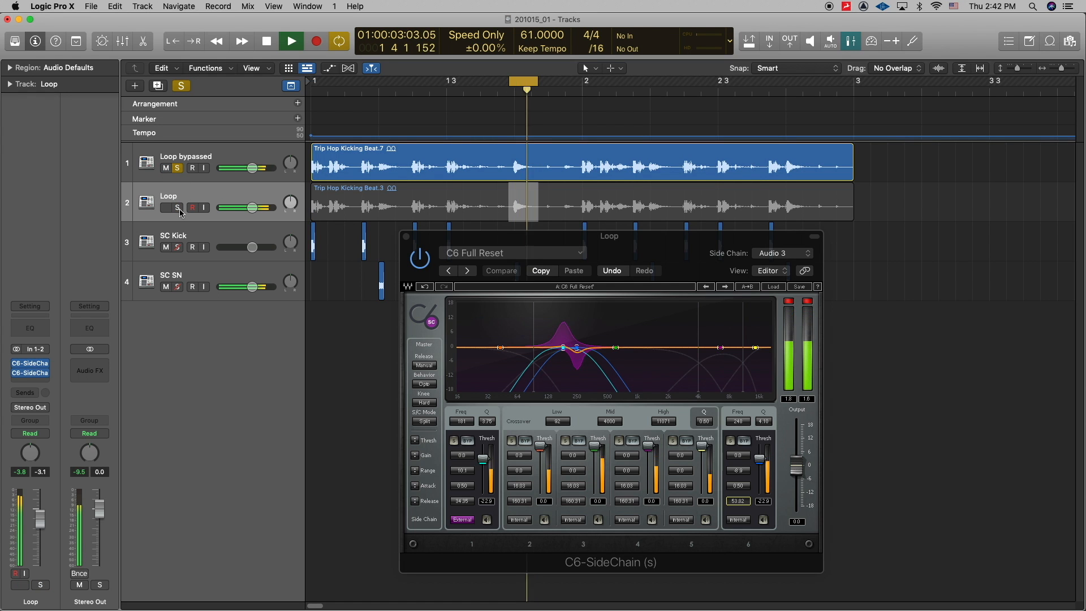
alt+click(177, 208)
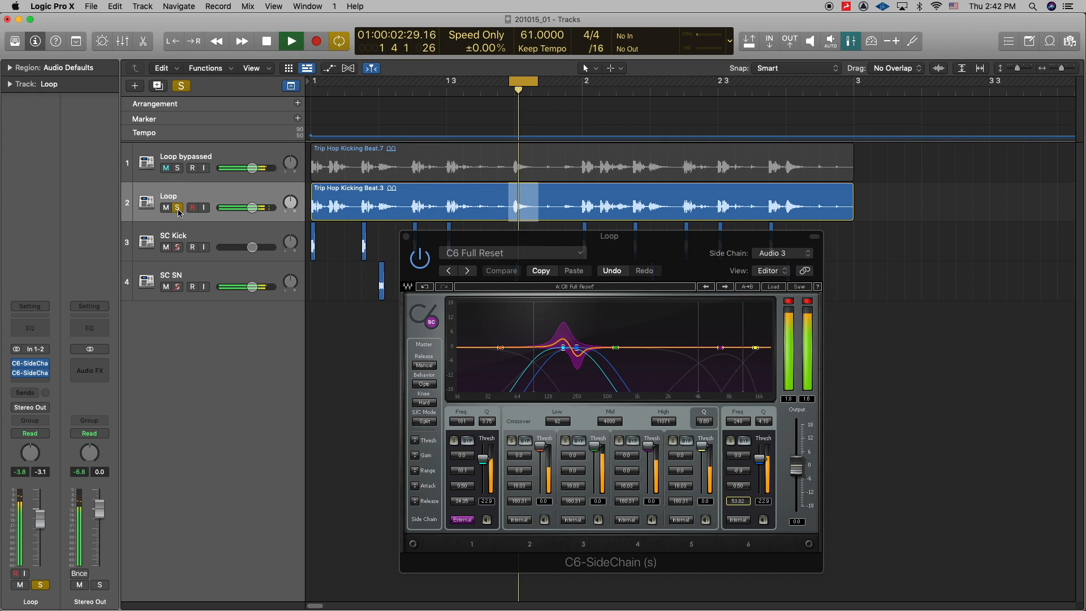
alt+click(178, 169)
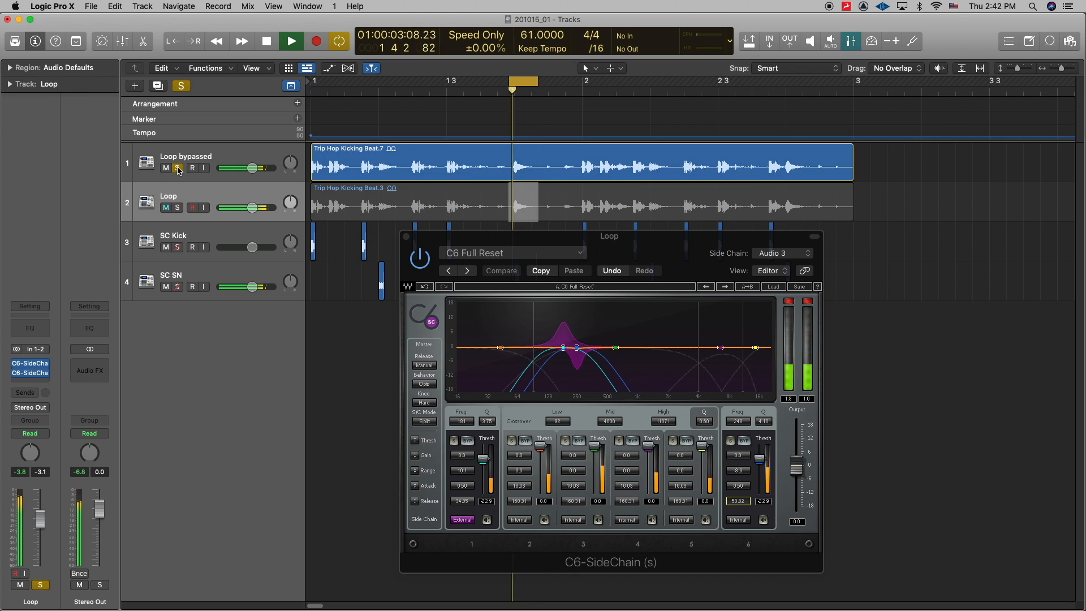
alt+click(181, 208)
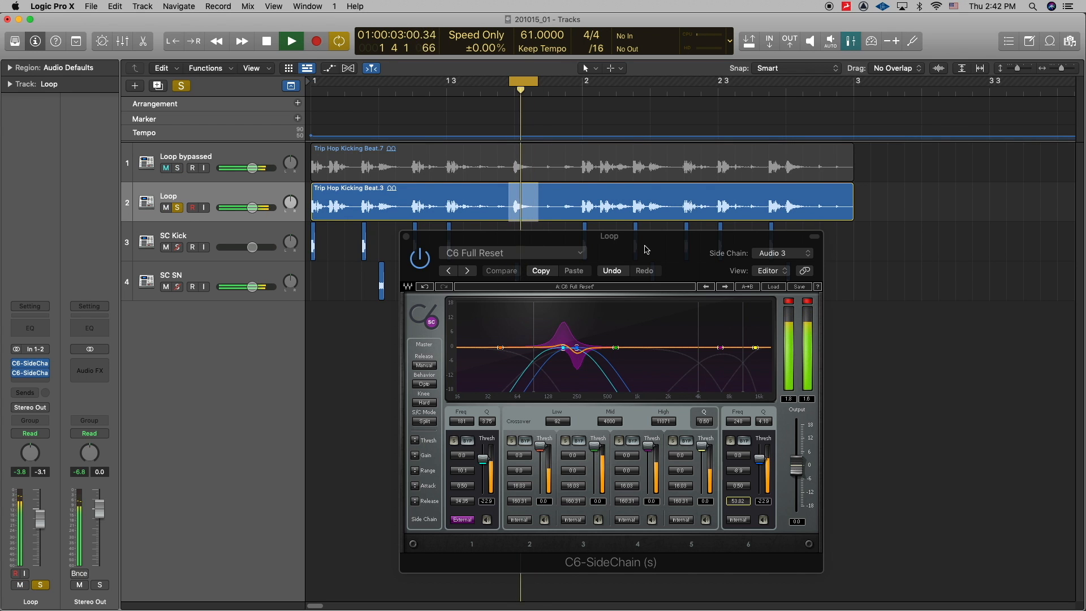
key(space)
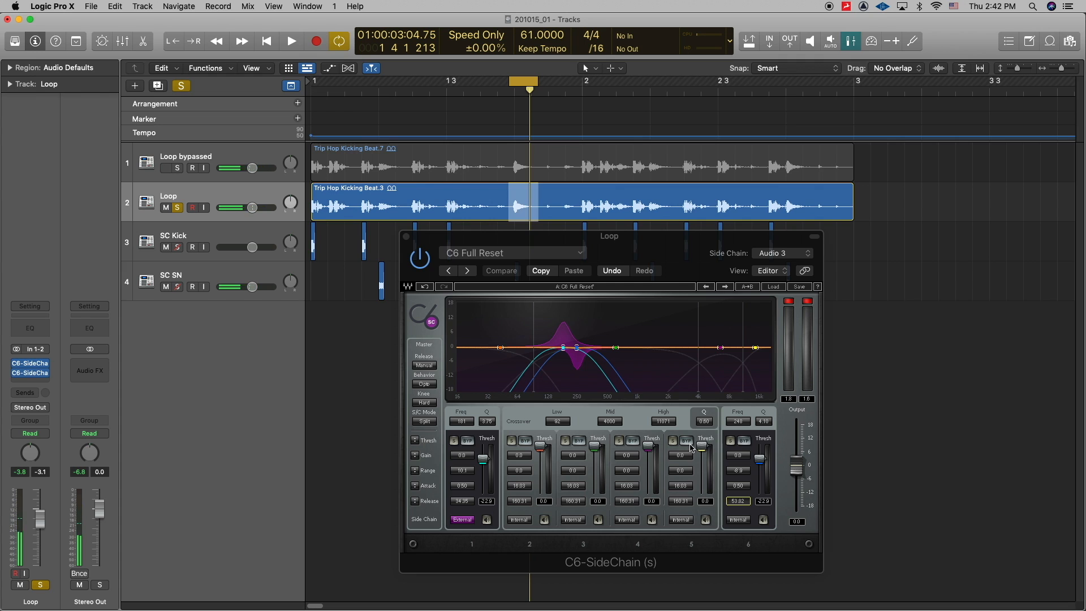
- Solo band 4 and, with the snare looping, set the Mid crossover to 1392 and the High crossover to 3000
click(620, 442)
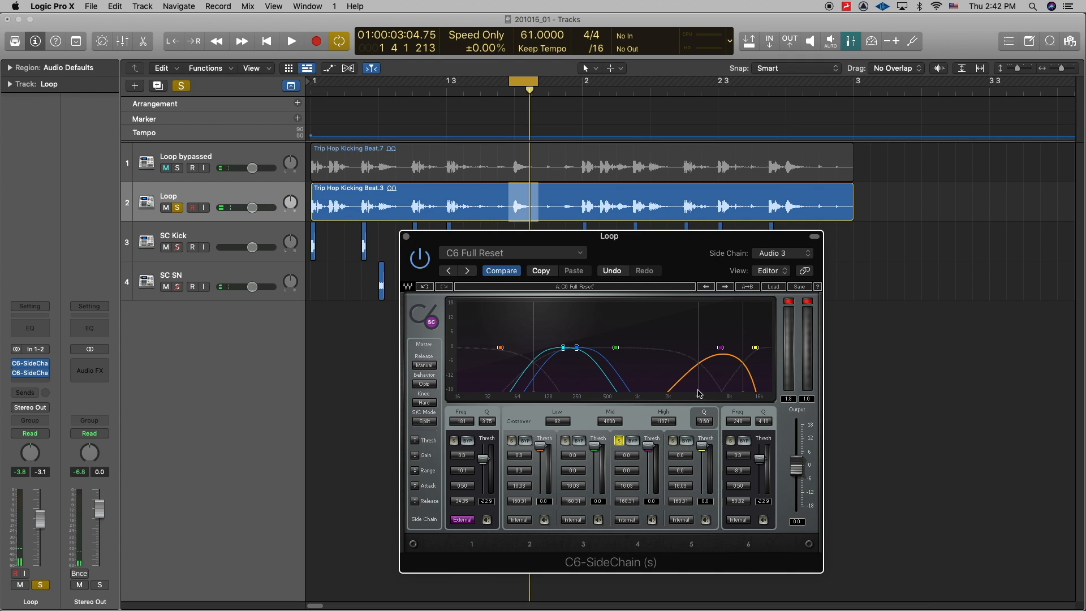
key(space)
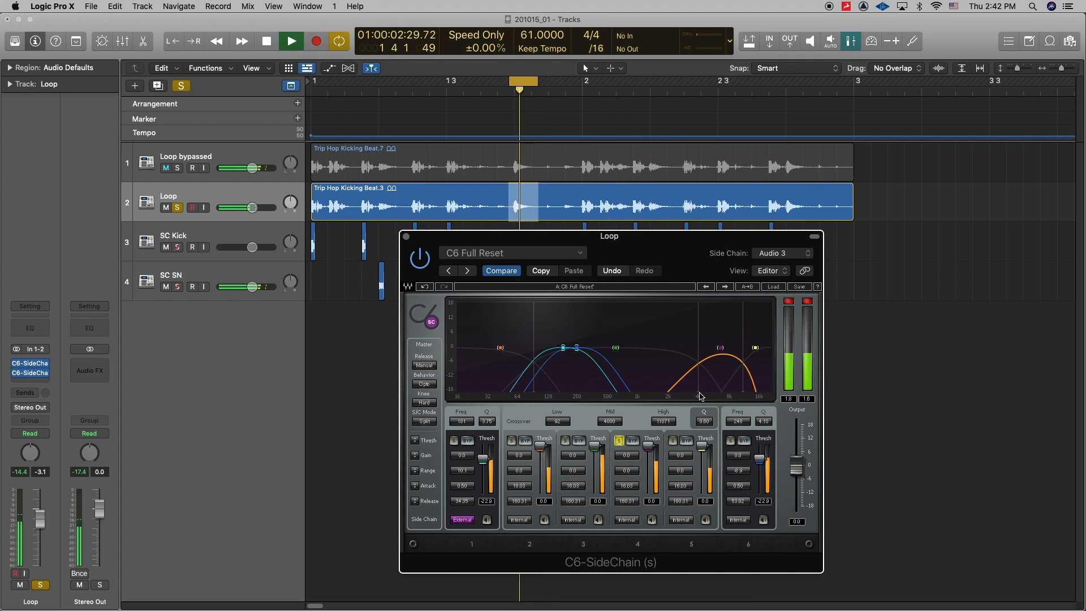
drag(699, 394, 653, 391)
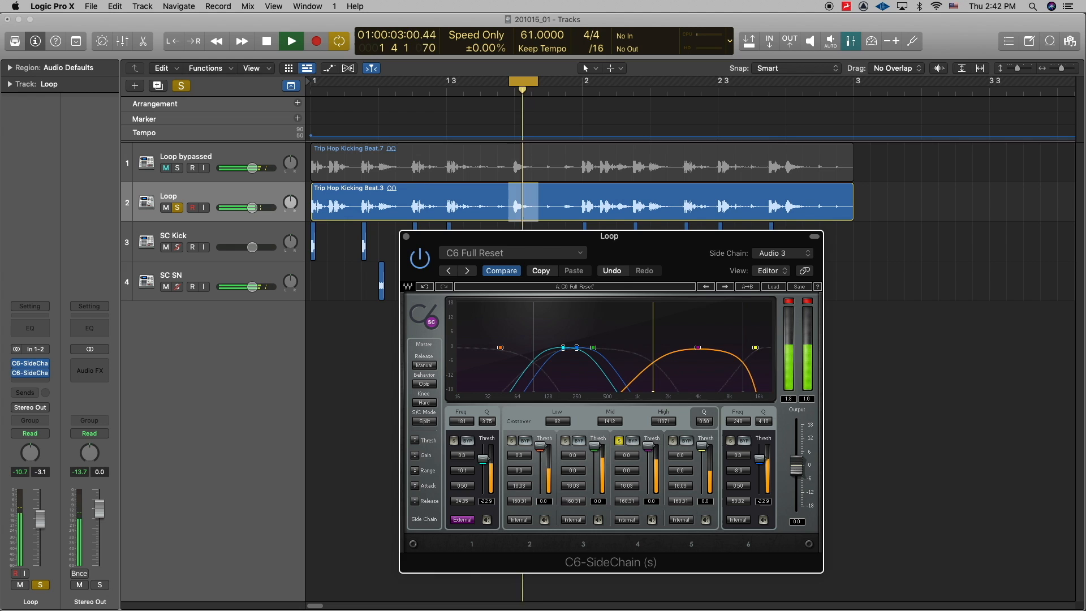
drag(743, 393, 704, 391)
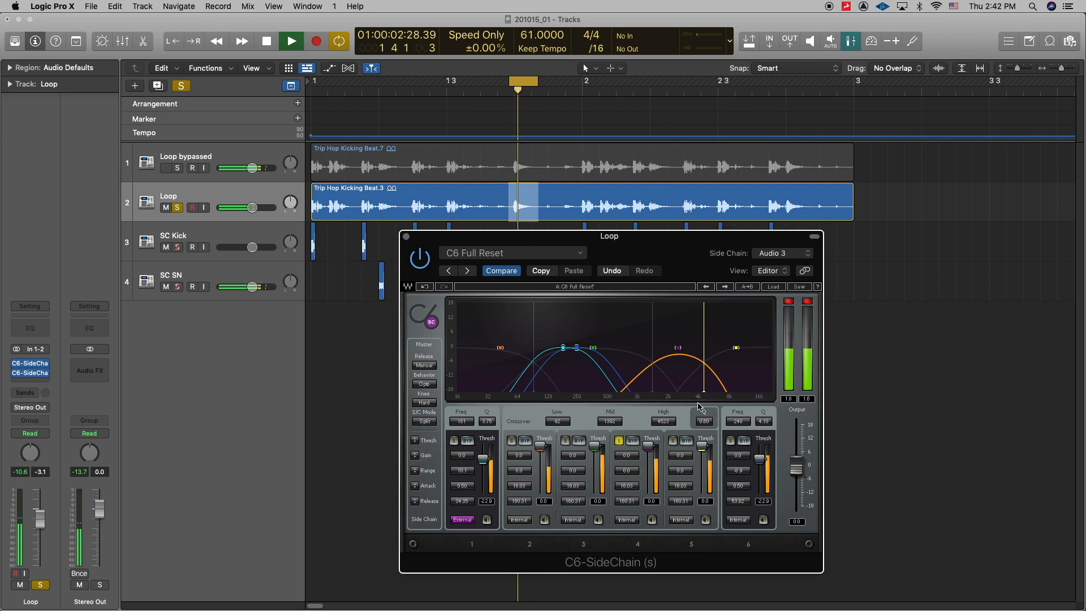
drag(705, 392, 685, 392)
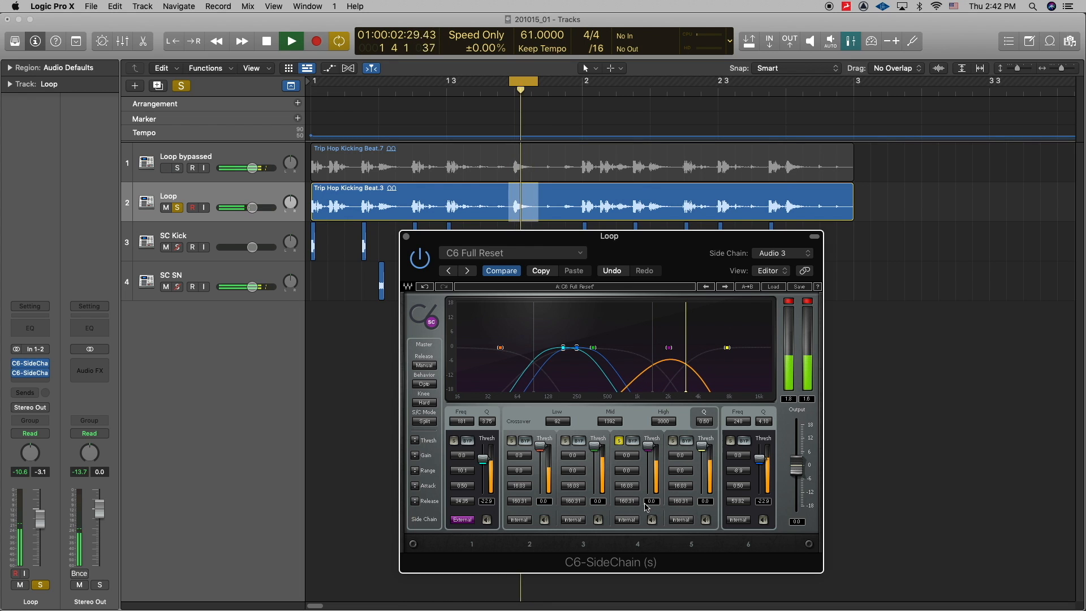
key(space)
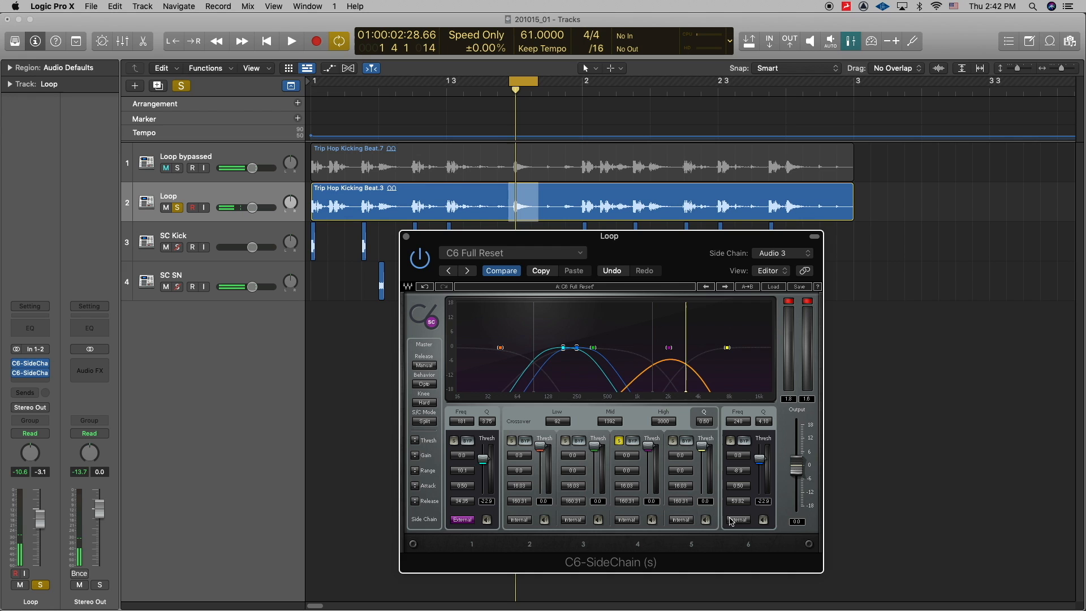
- Switch the side chain of bands 6 and 4 to External and restart playback
click(751, 520)
key(space)
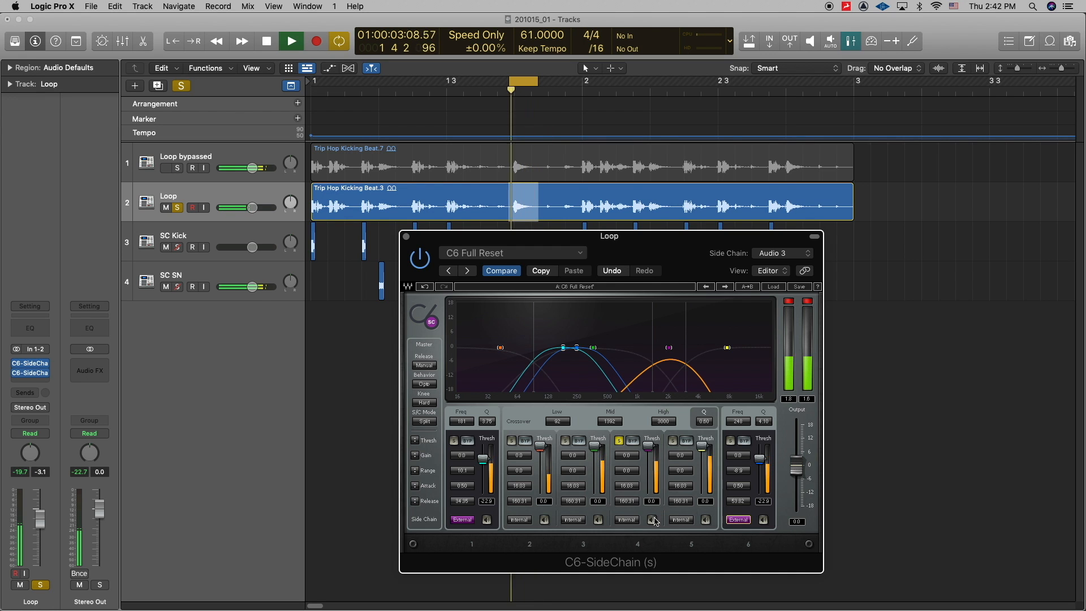
key(space)
click(635, 520)
key(space)
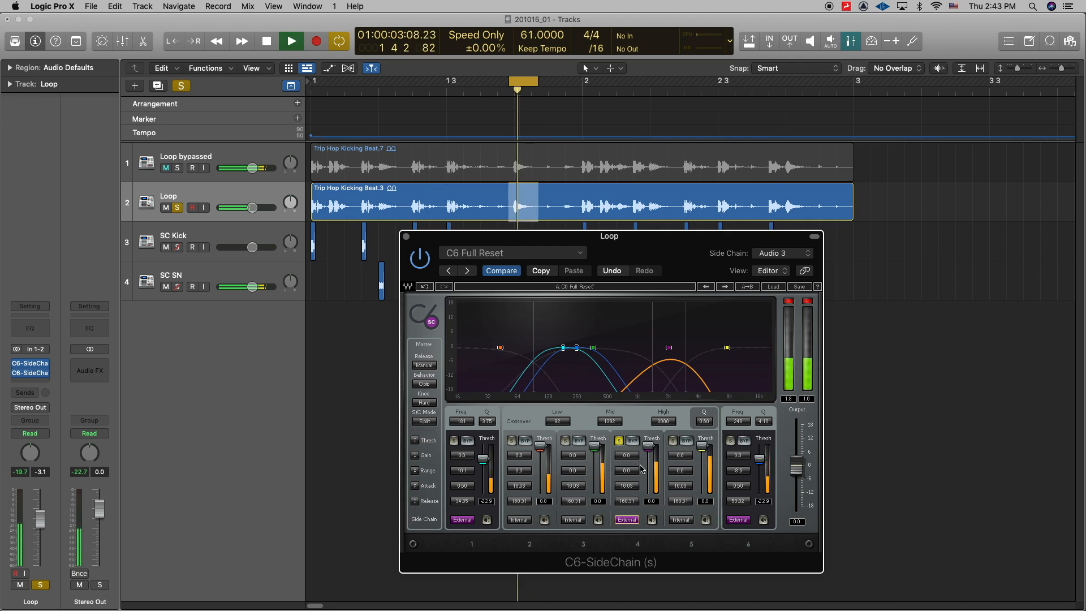
- Set band 4's Range to about 7.8, Threshold to about -30, Attack to 0.50 and Release to 32.51
key(space)
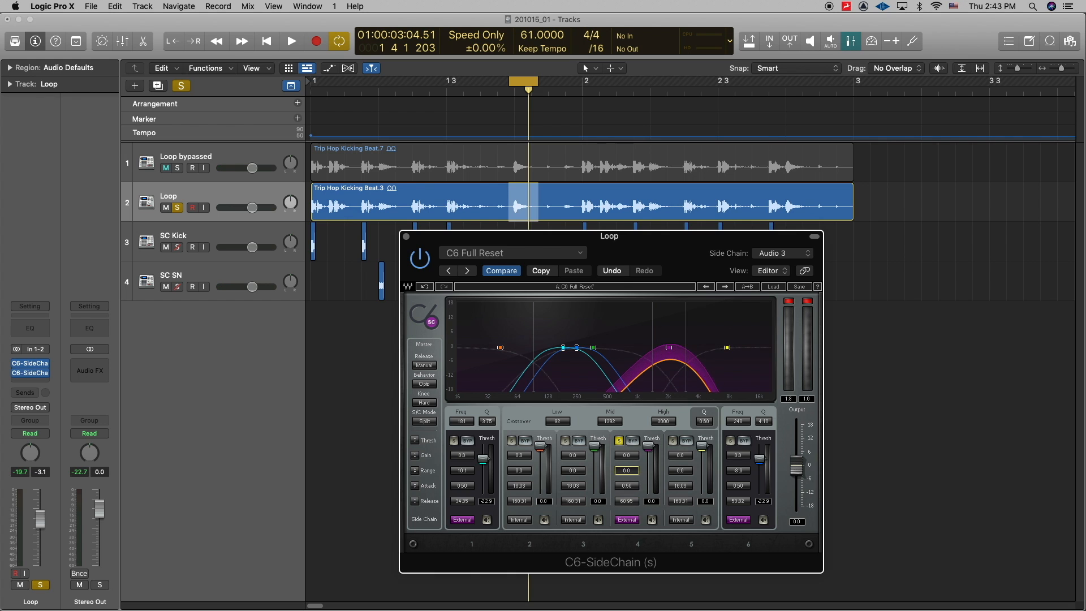
key(space)
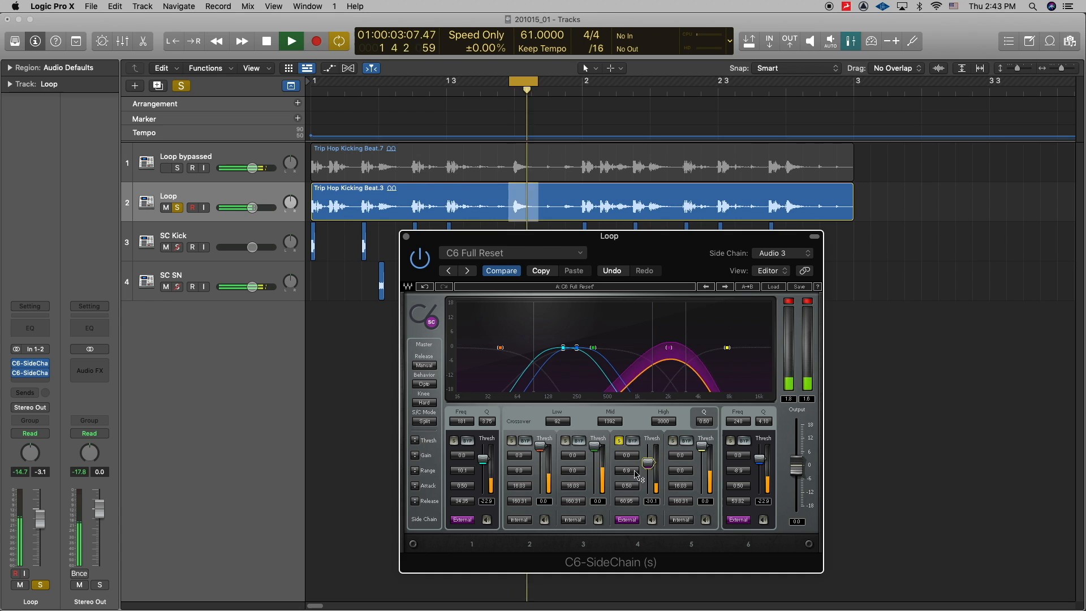
drag(630, 472, 631, 466)
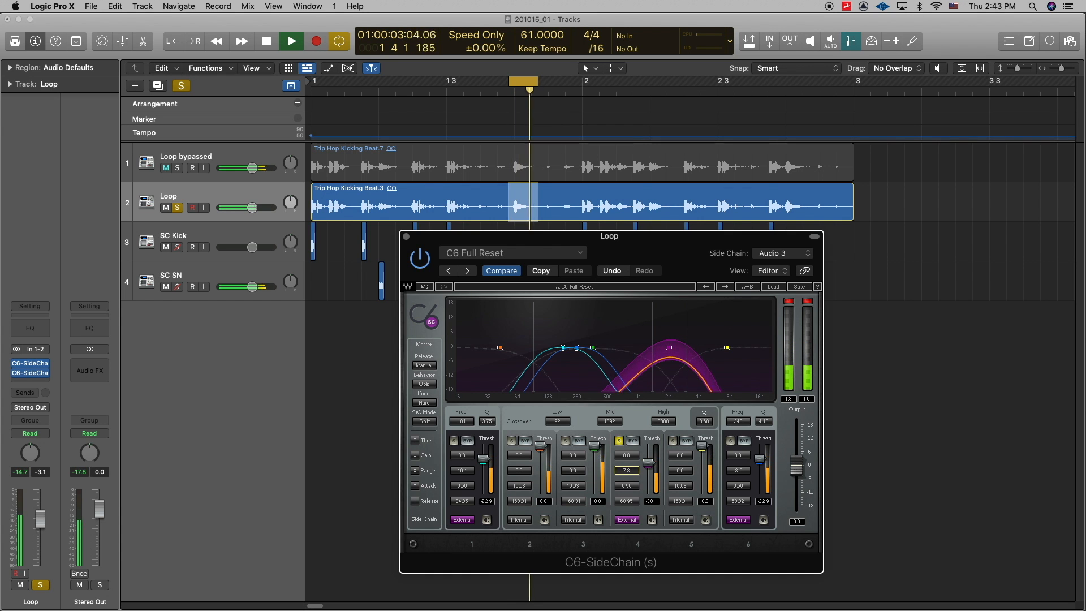
- Solo band 5, set it to External with Range 6.6, Attack 0.50, Release 20.46 and Threshold -18.4, then unsolo it
click(673, 441)
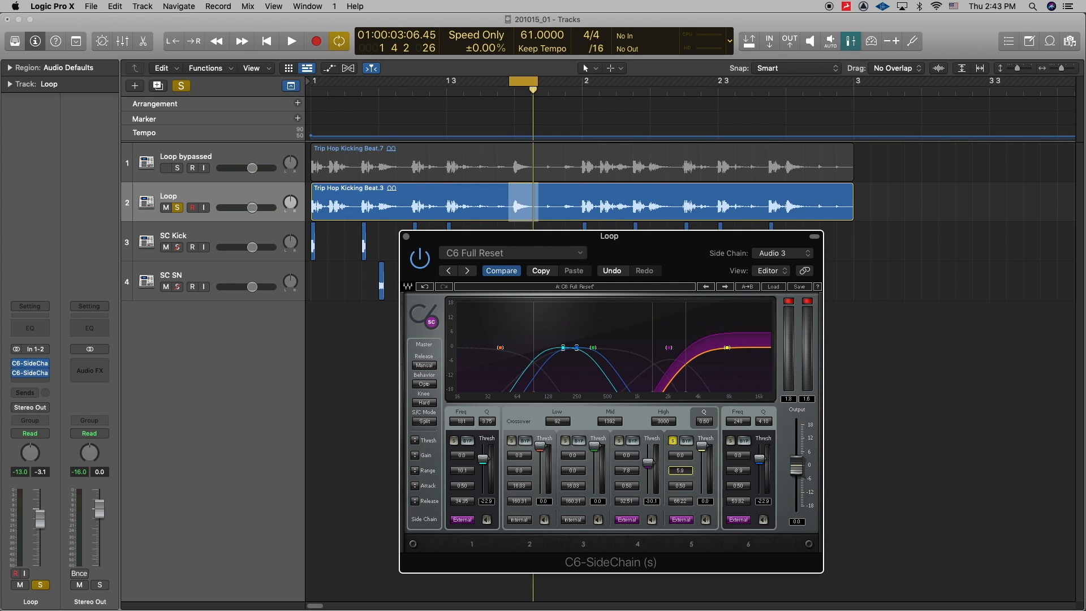
key(space)
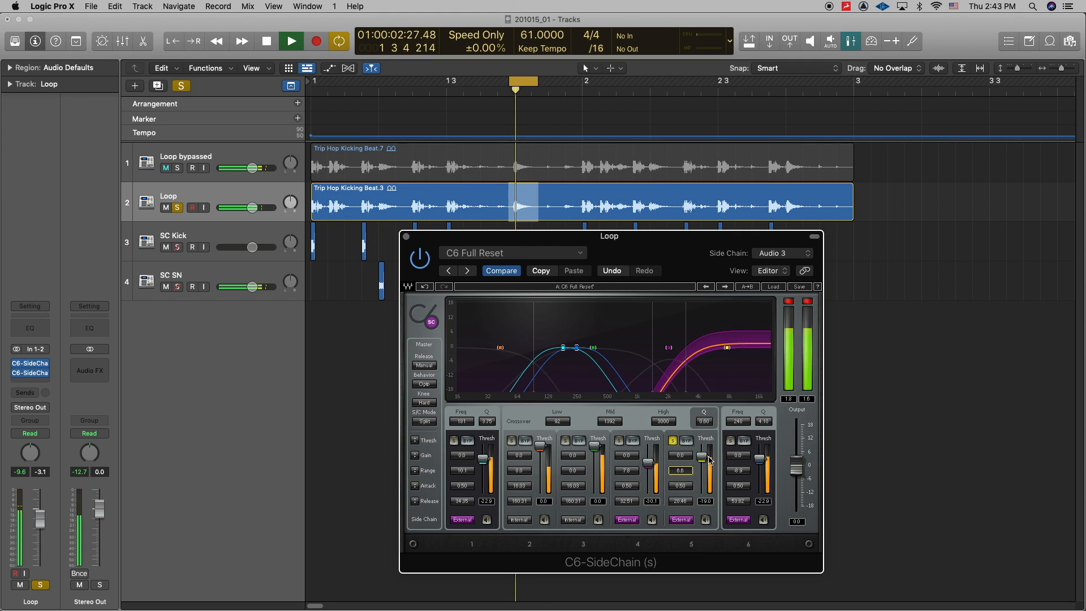
click(673, 440)
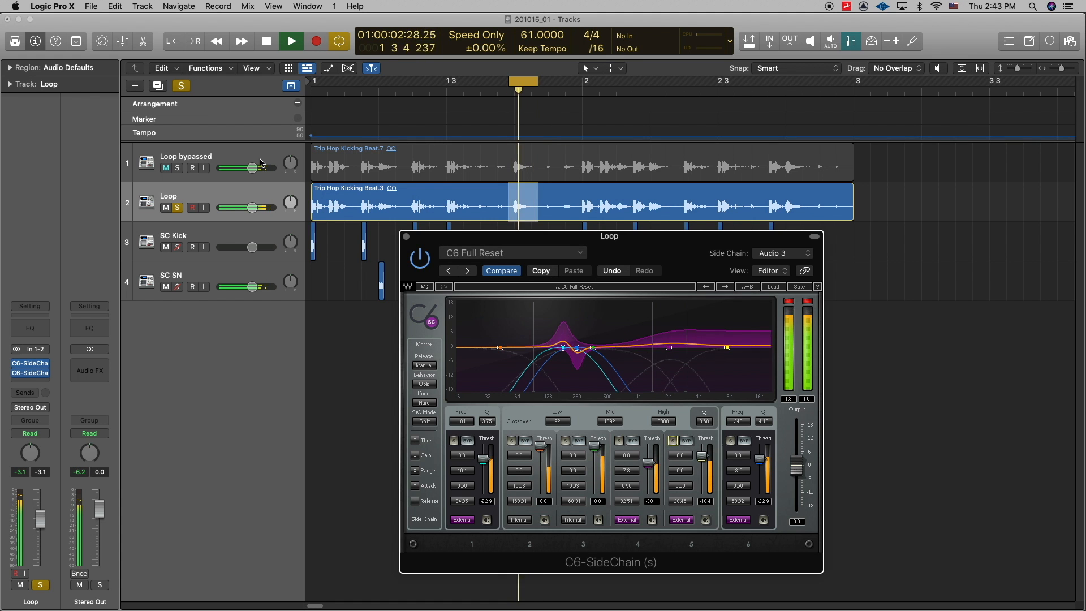
- Alternate solo between Loop bypassed and Loop to check the snare with the added high-band shaping, then stop playback
click(177, 168)
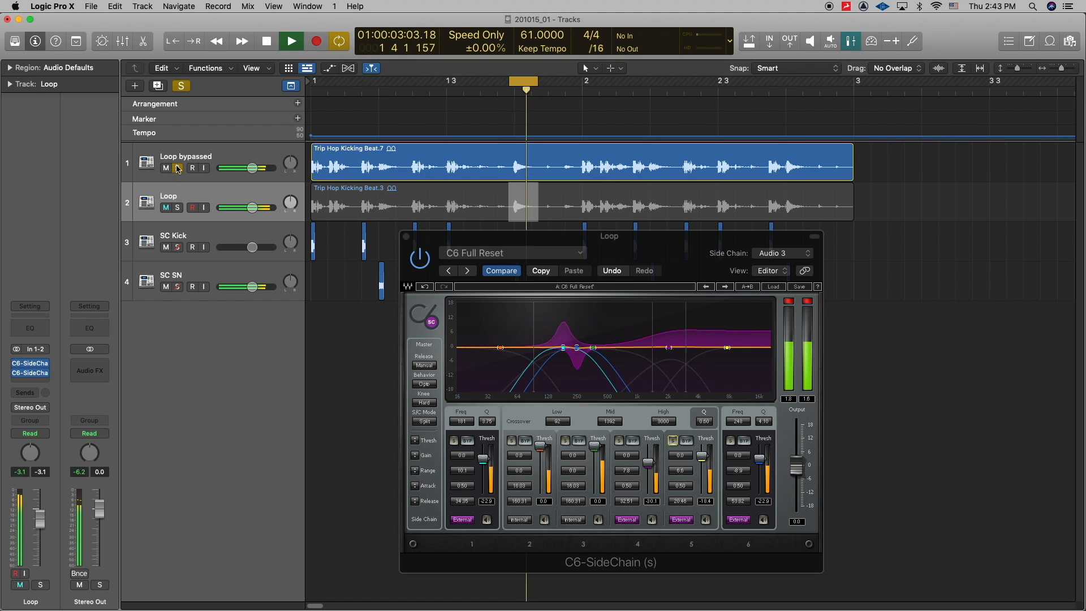
click(178, 208)
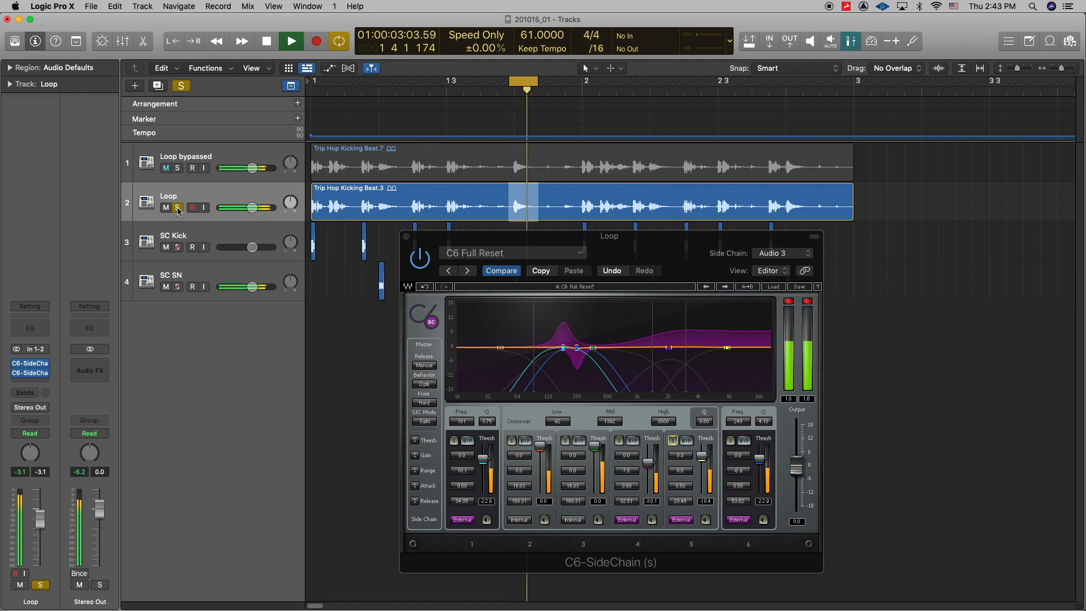
click(177, 169)
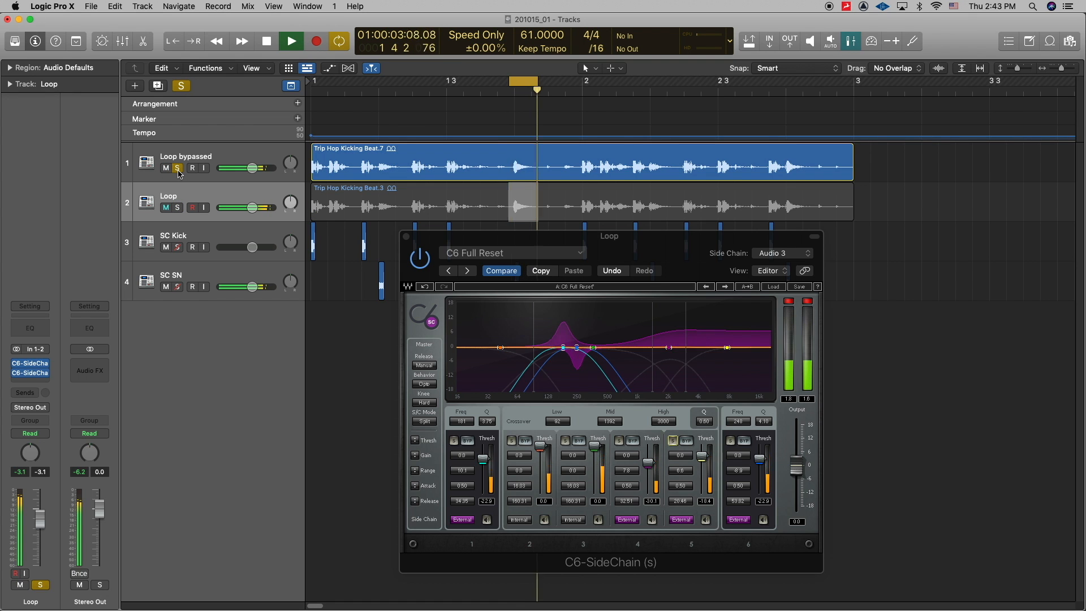
click(178, 207)
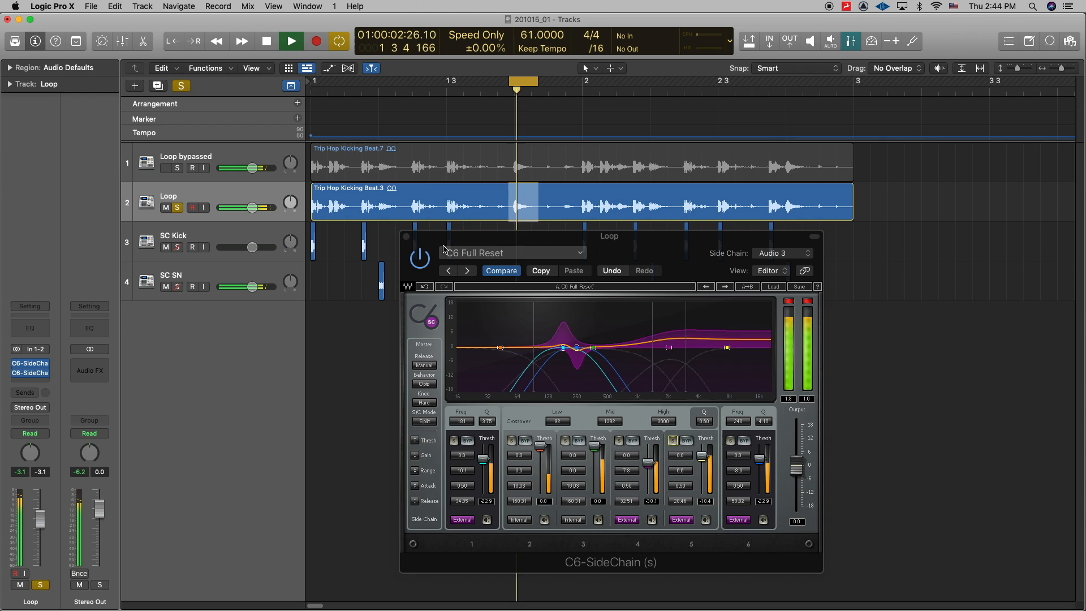
key(space)
- Close the C6-SideChain window, unsolo the Loop track and mute the Loop bypassed track
click(407, 237)
click(178, 208)
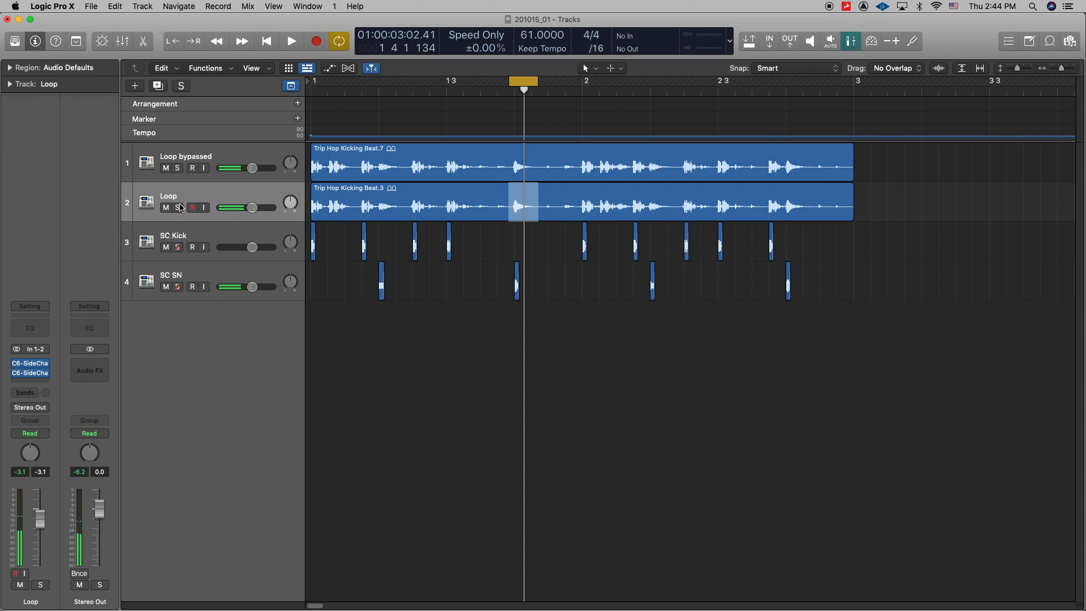
click(165, 168)
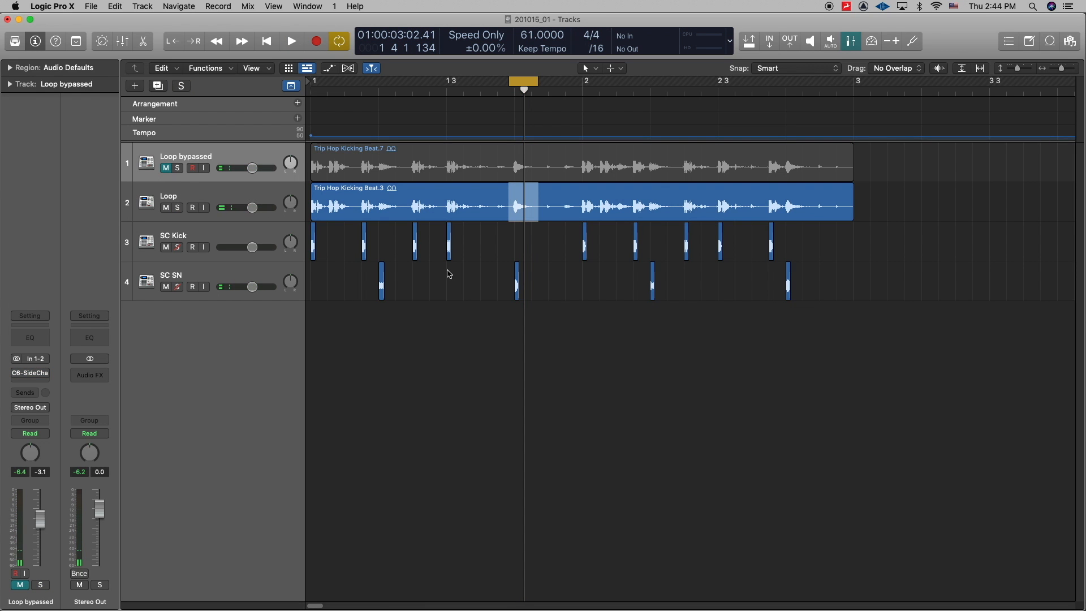
- Set the cycle range to the full Loop region and play it, comparing Loop bypassed with Loop through solo
click(464, 193)
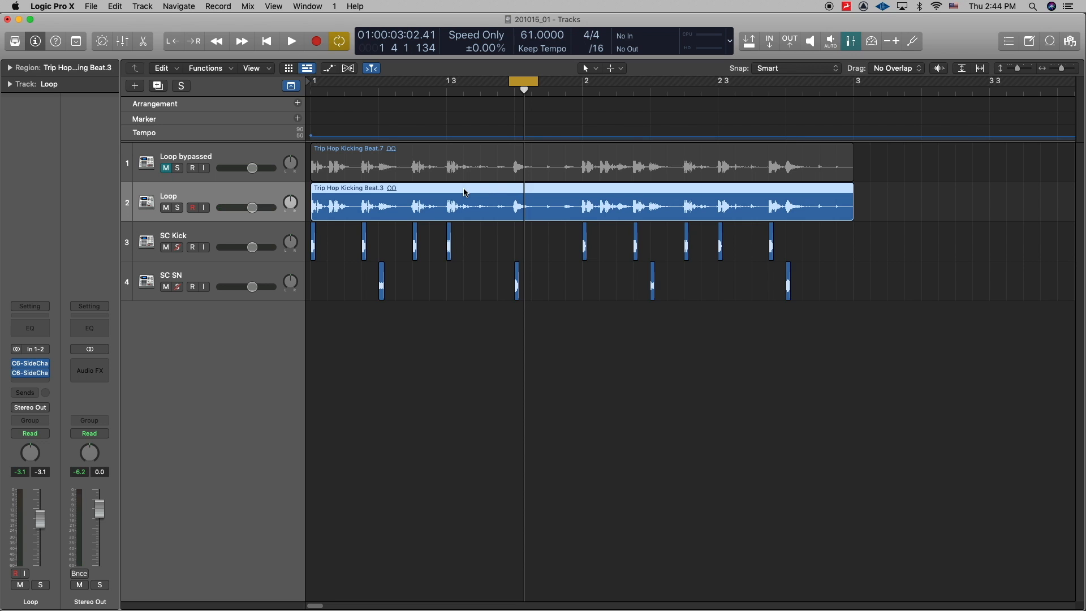
key(u)
key(space)
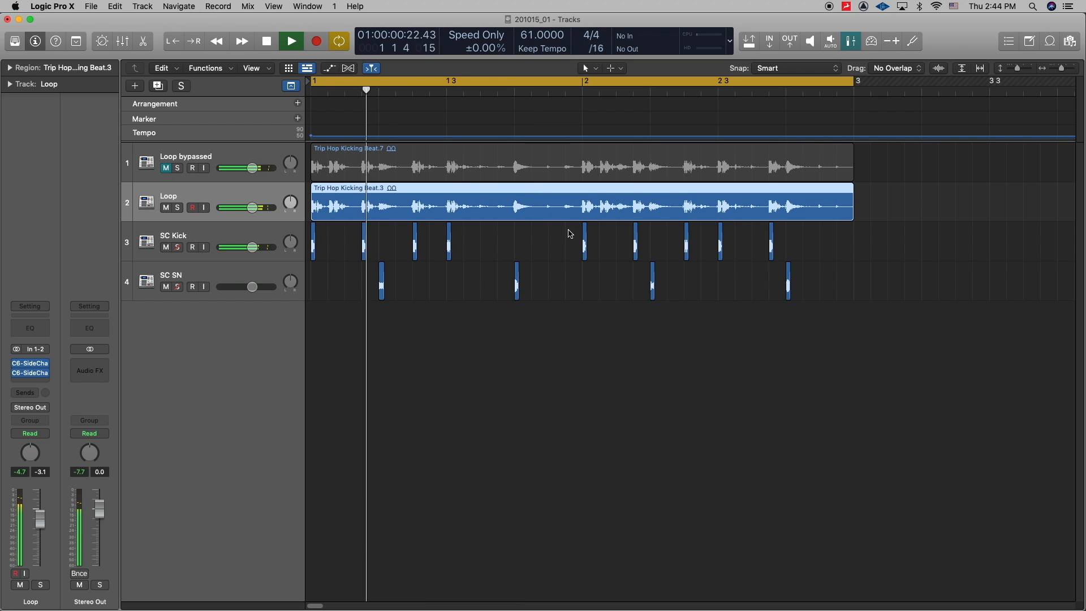
click(177, 168)
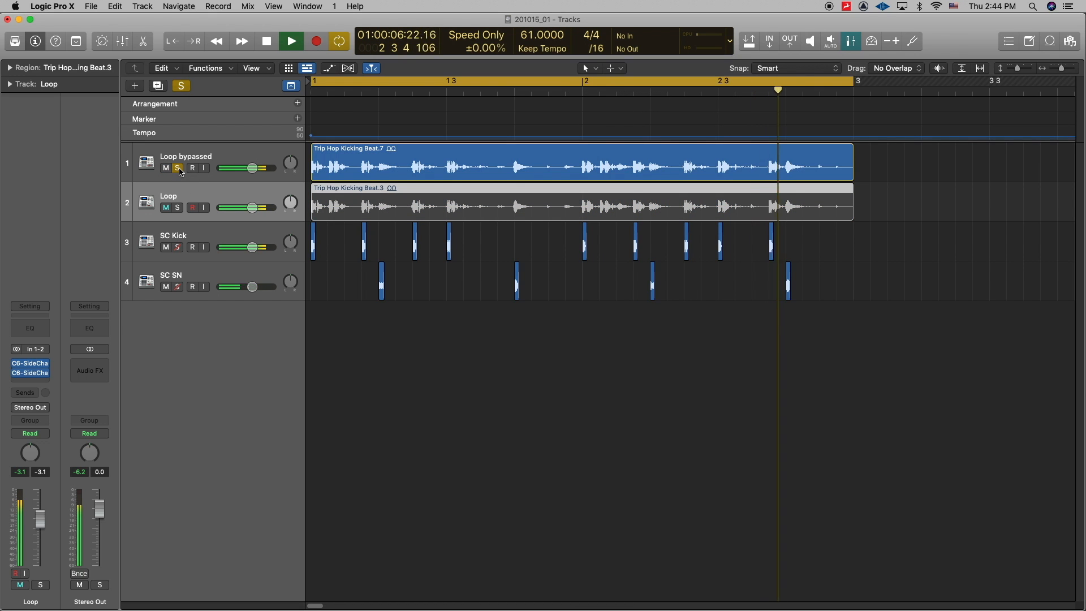
alt+click(178, 208)
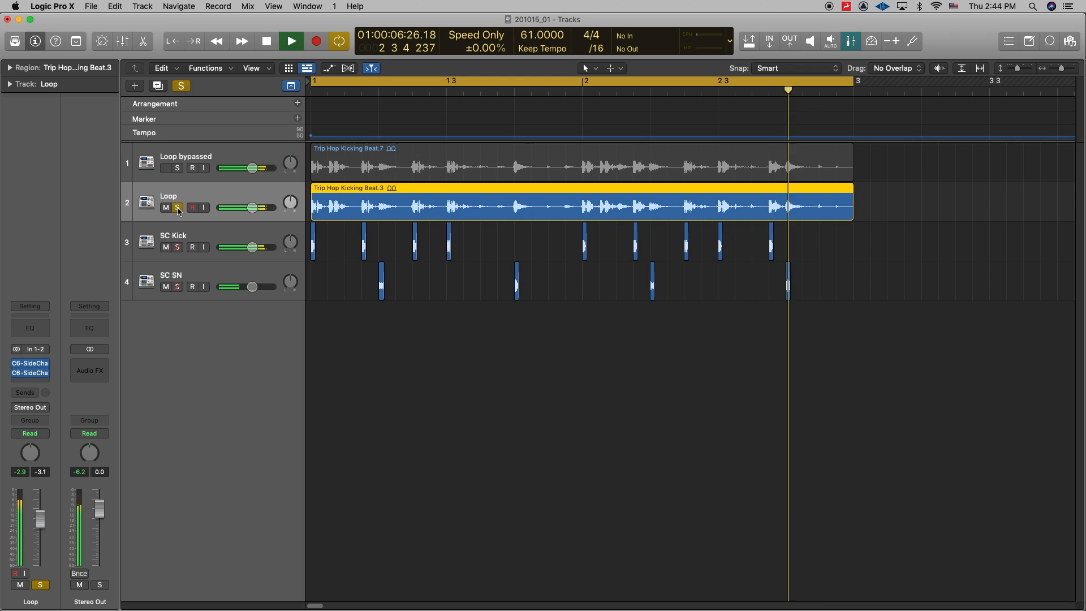
- Open both C6-SideChain plug-ins on the Loop track and arrange them side by side to watch their action during playback
click(32, 374)
click(34, 375)
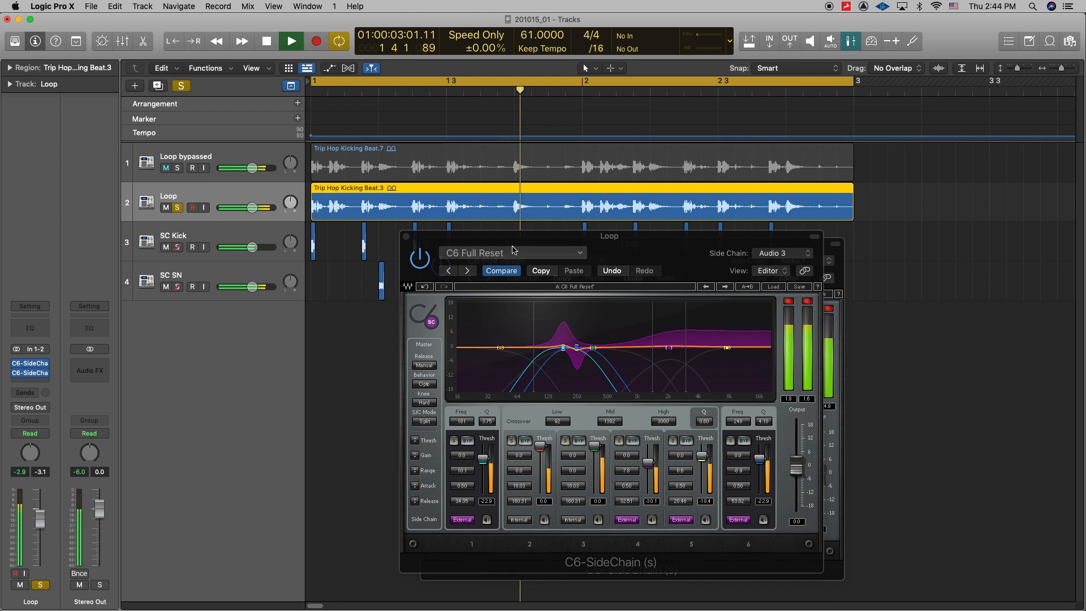
drag(521, 245, 783, 276)
drag(622, 244, 319, 190)
drag(737, 279, 618, 207)
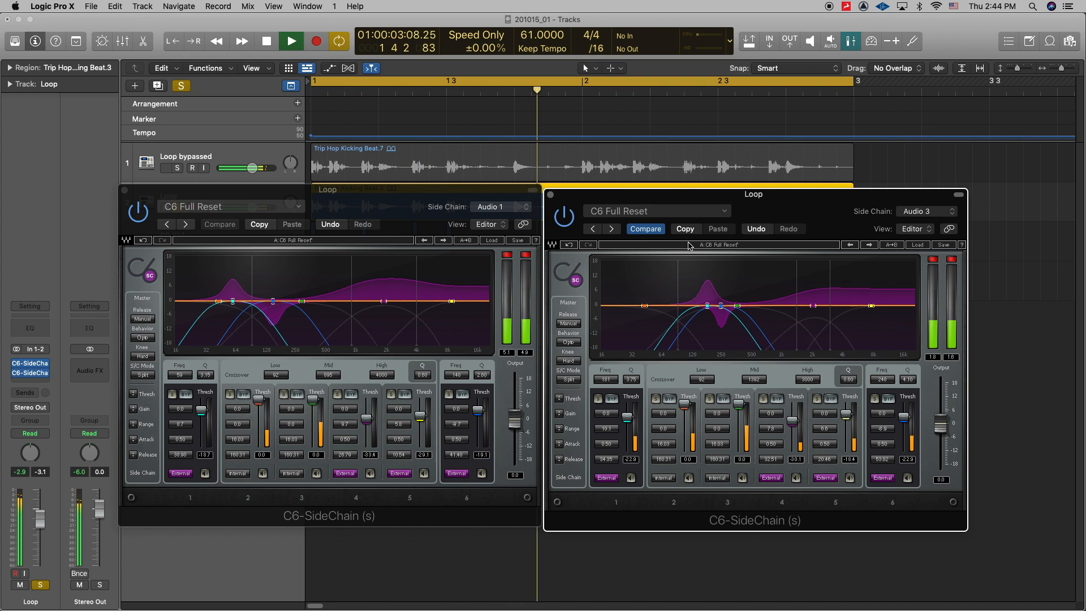
- Close both C6-SideChain windows and stop playback
click(551, 194)
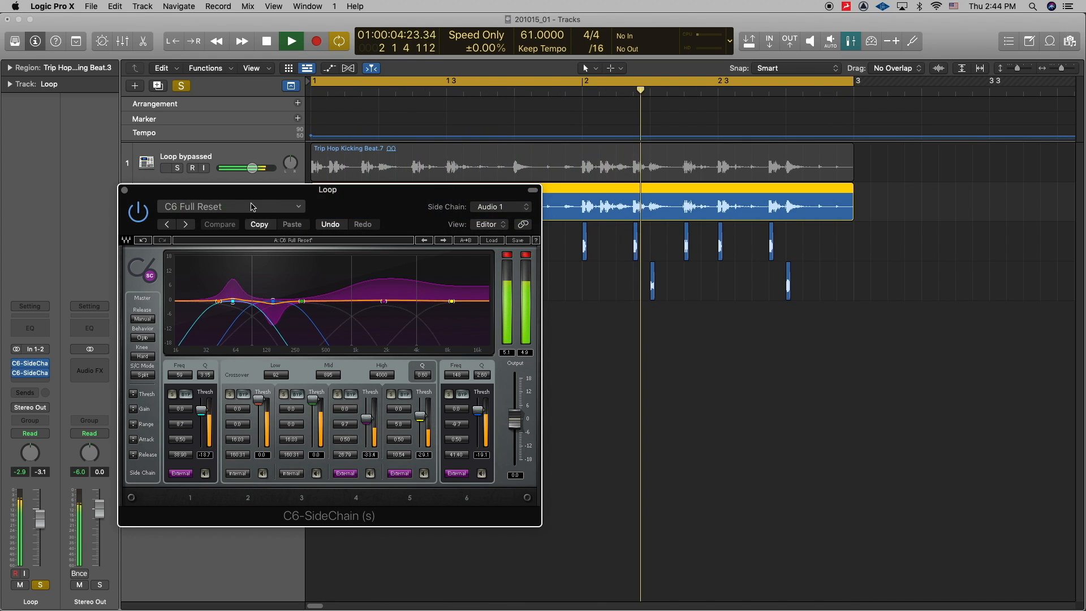
click(124, 190)
key(space)
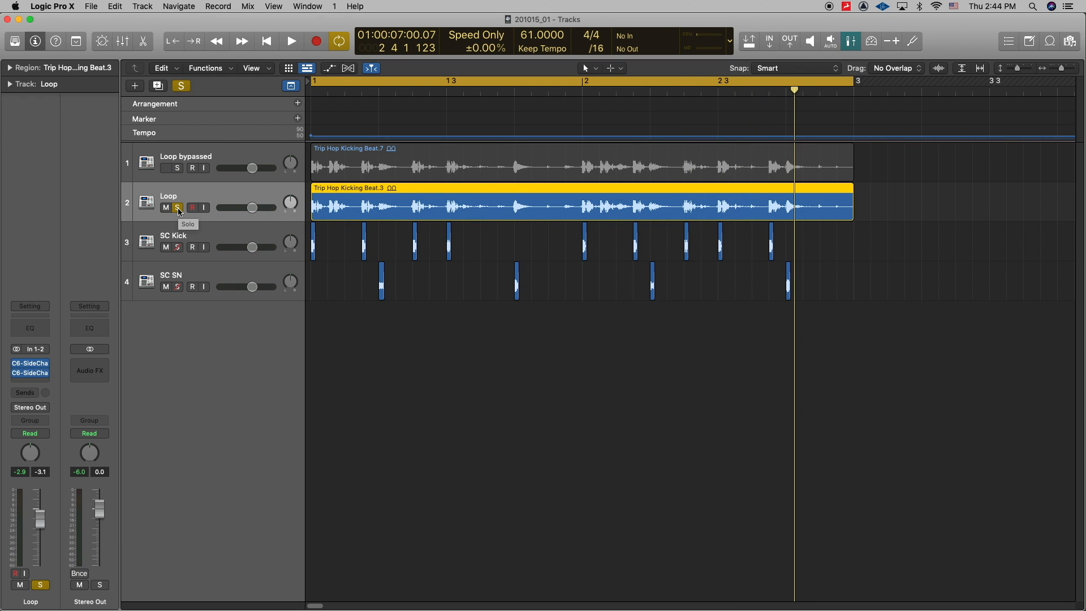
- Insert a stereo Enveloper after the two C6-SideChain plug-ins on the Loop track and move its window below the tracks
click(38, 385)
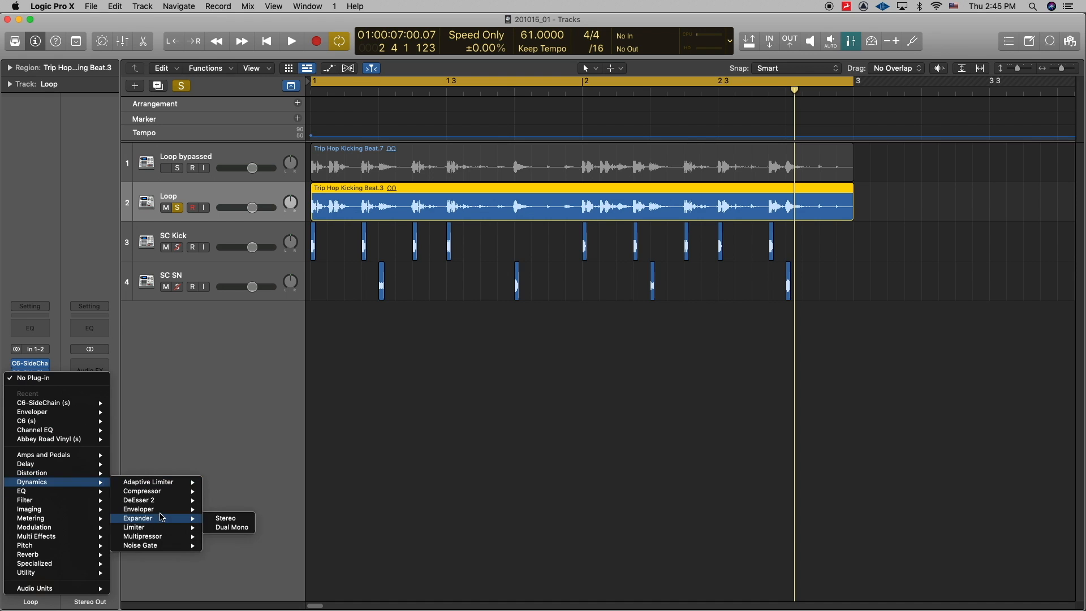
click(226, 514)
drag(438, 166, 458, 333)
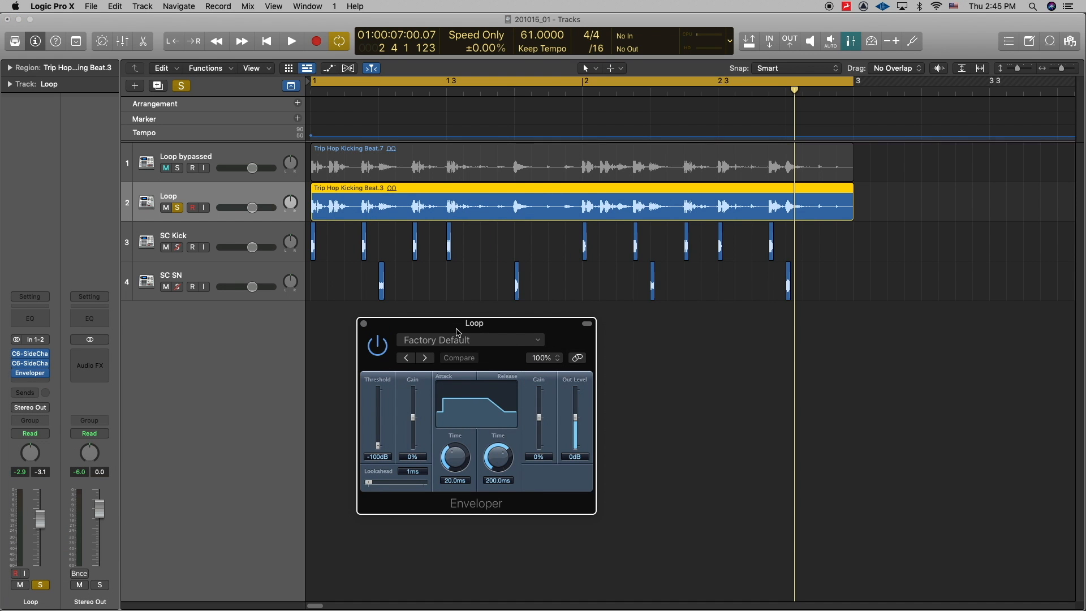
- During playback, set the Enveloper to -27 dB threshold, 60% attack gain, 6 ms lookahead, 13.5 ms attack time, -30% release gain and 36 ms release time
key(space)
drag(378, 446, 413, 398)
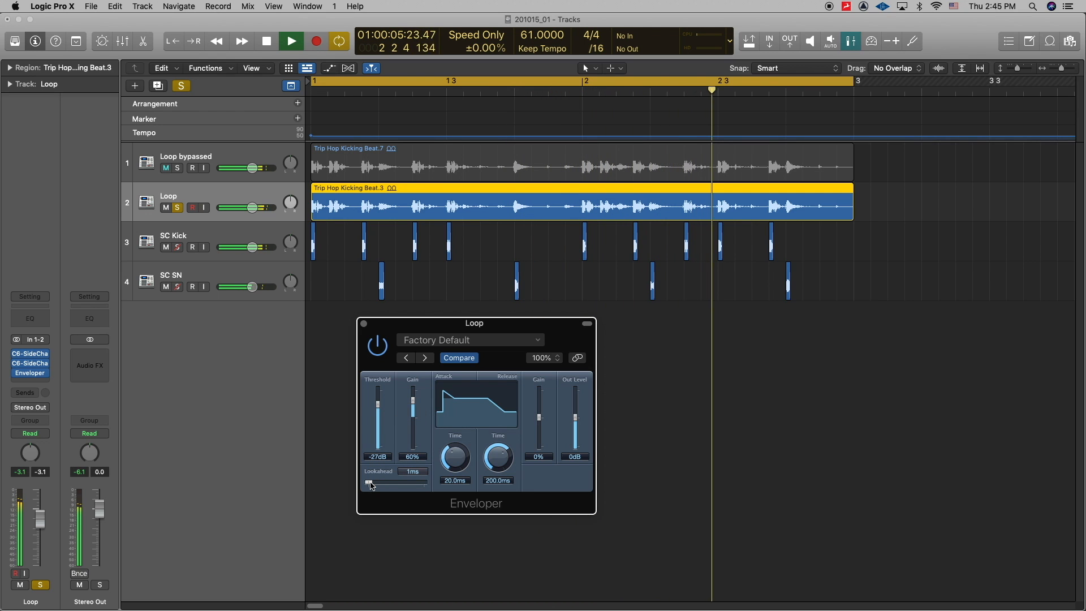
drag(368, 482, 373, 486)
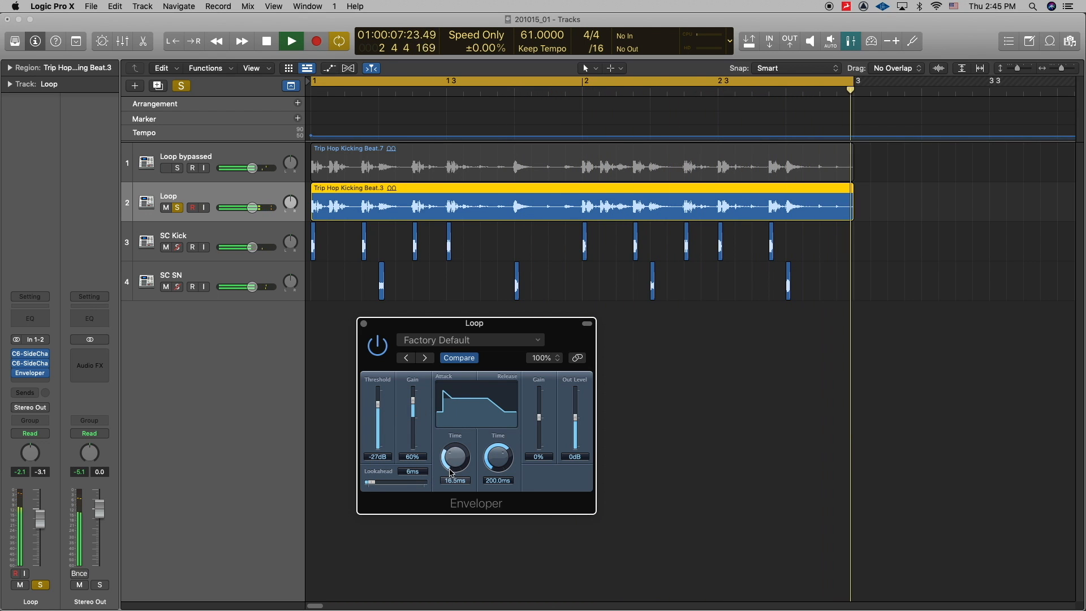
drag(449, 463, 448, 476)
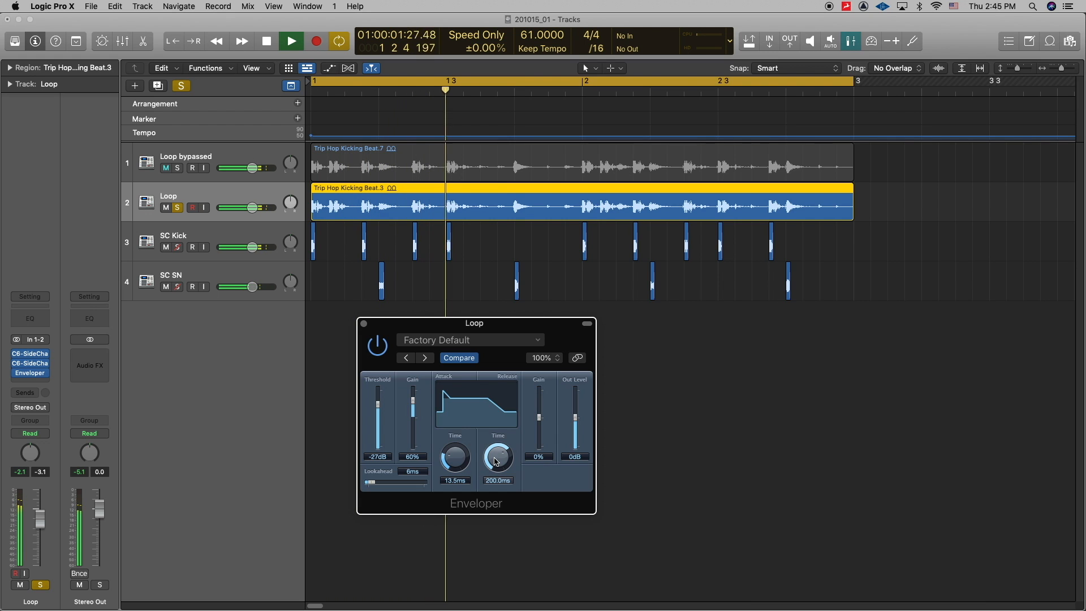
drag(540, 422, 540, 428)
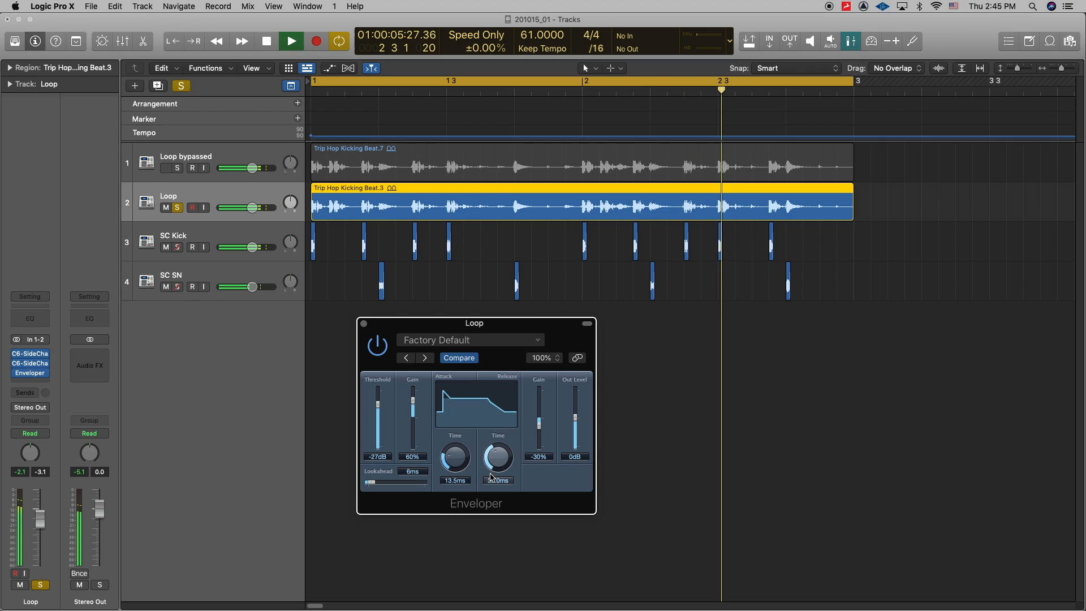
- Refine the Enveloper's threshold to -31 dB and attack time to 10.5 ms, and compare Loop bypassed with Loop through solo
drag(379, 407, 379, 412)
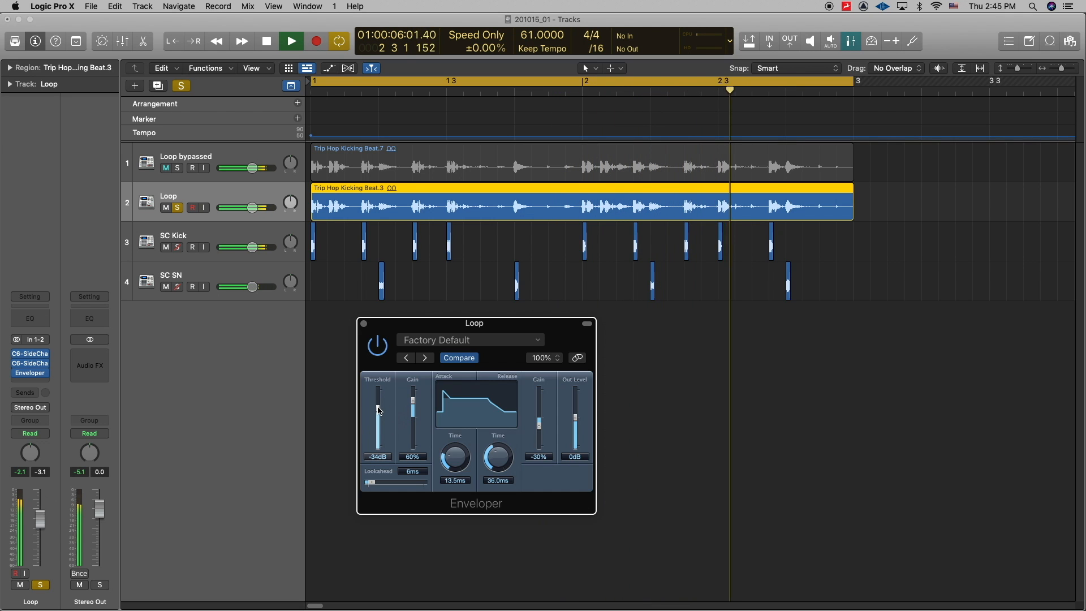
drag(379, 411, 379, 408)
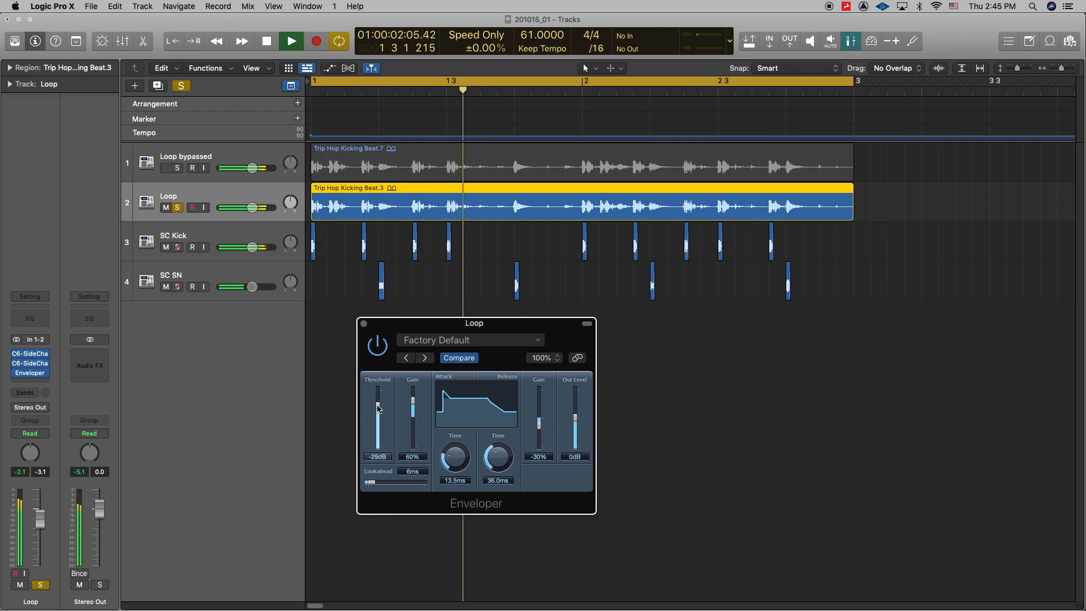
drag(455, 465, 453, 470)
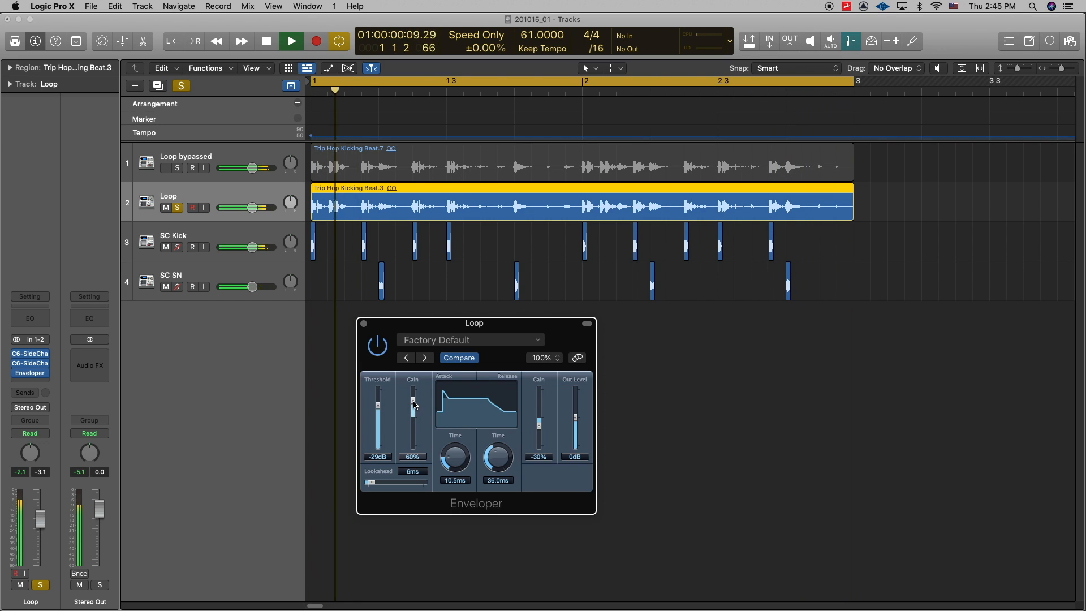
drag(377, 405, 379, 410)
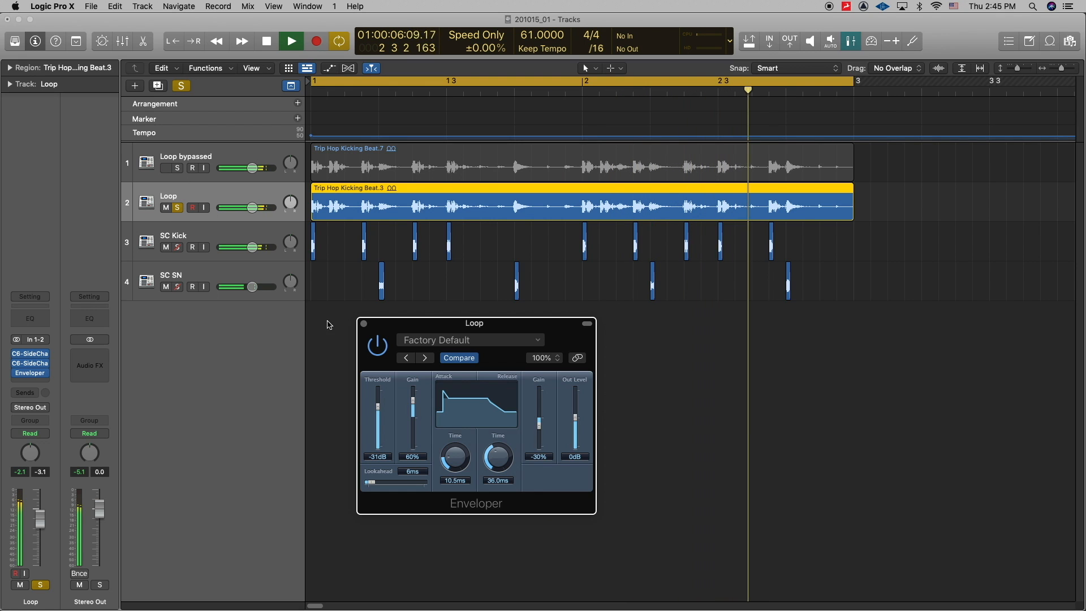
click(178, 169)
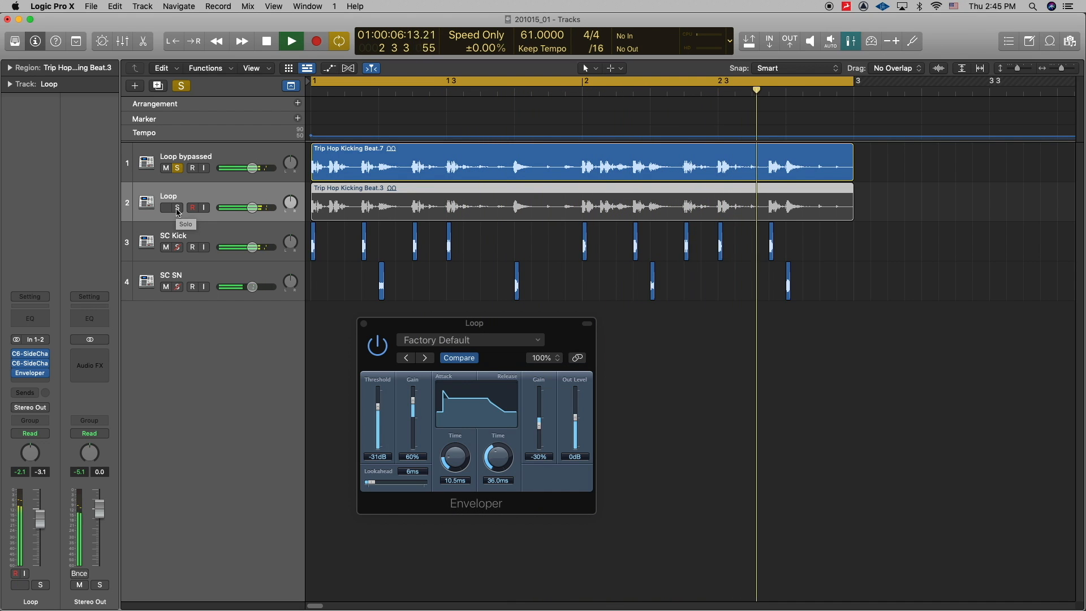
alt+click(178, 208)
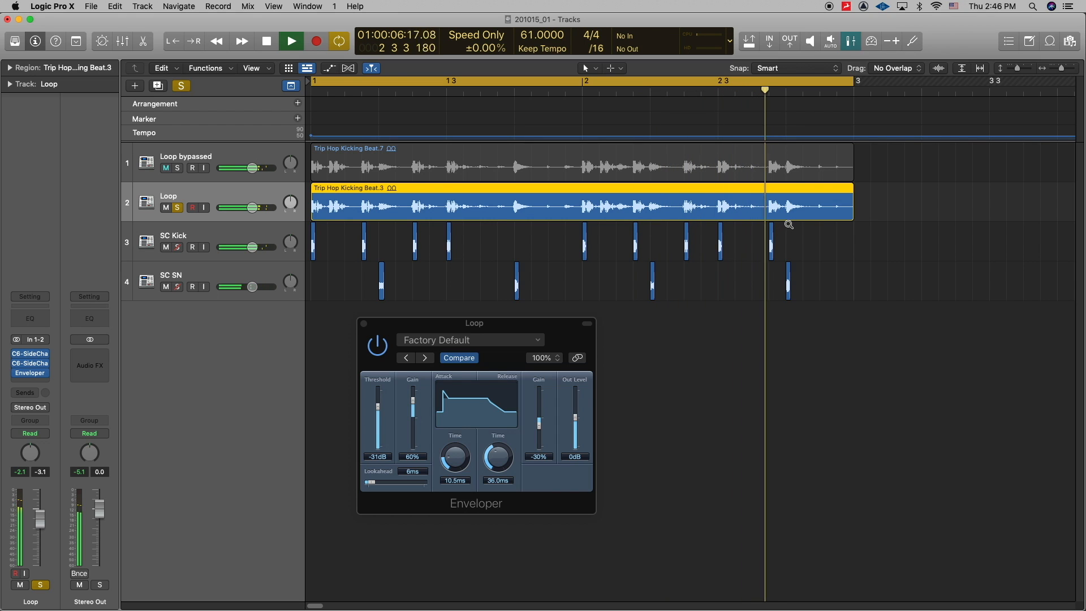
- Set the cycle range from 2 3 3 1 to 2 4 3 1 around the last hits and play it, comparing both loop tracks through solo
key(space)
drag(758, 208, 809, 208)
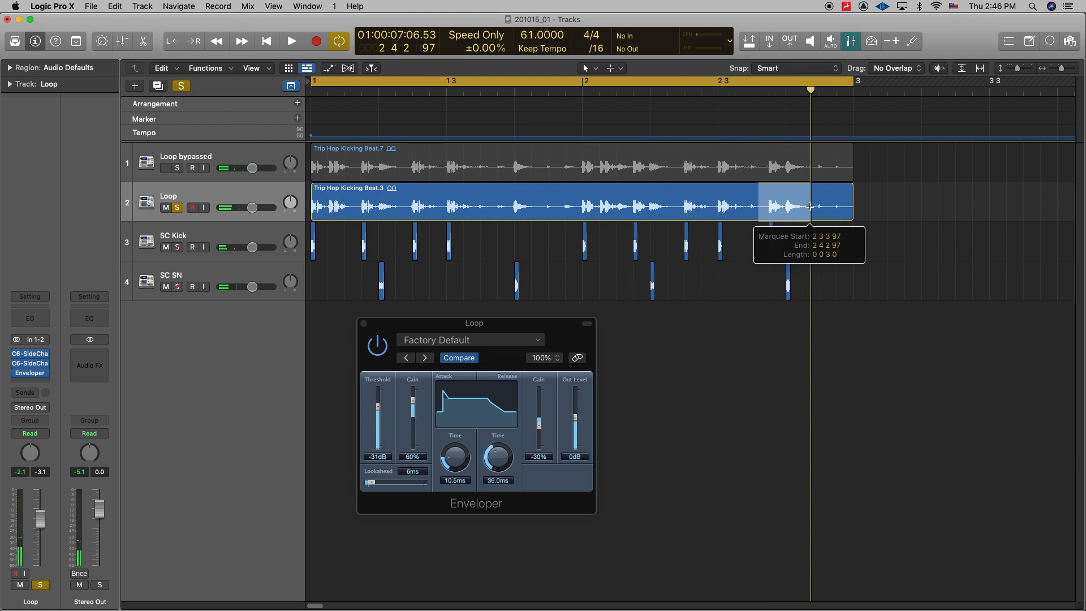
key(super+u)
drag(760, 82, 754, 83)
drag(808, 82, 821, 83)
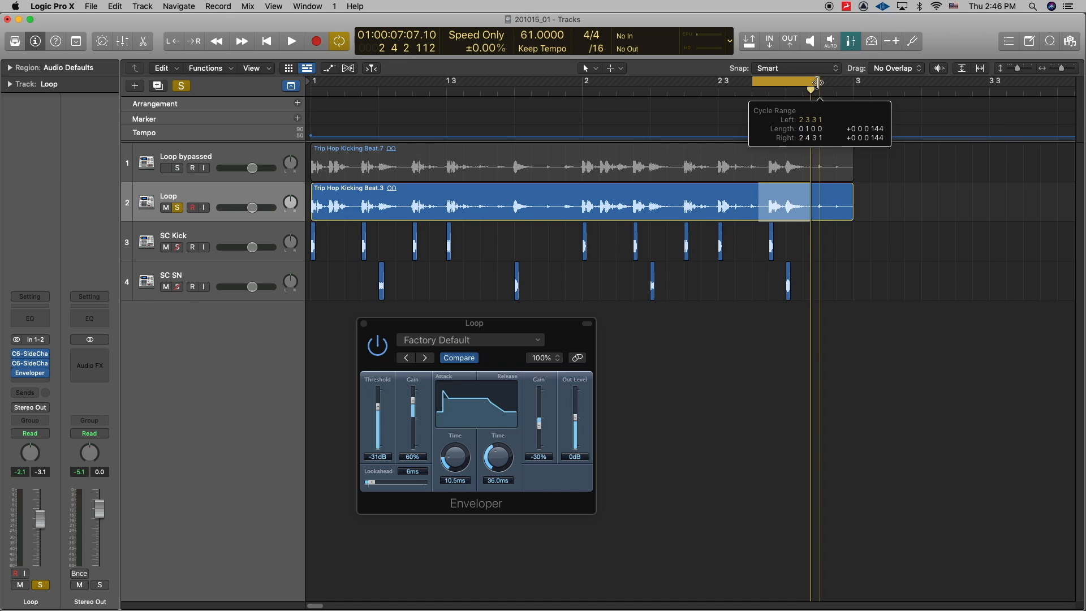
key(space)
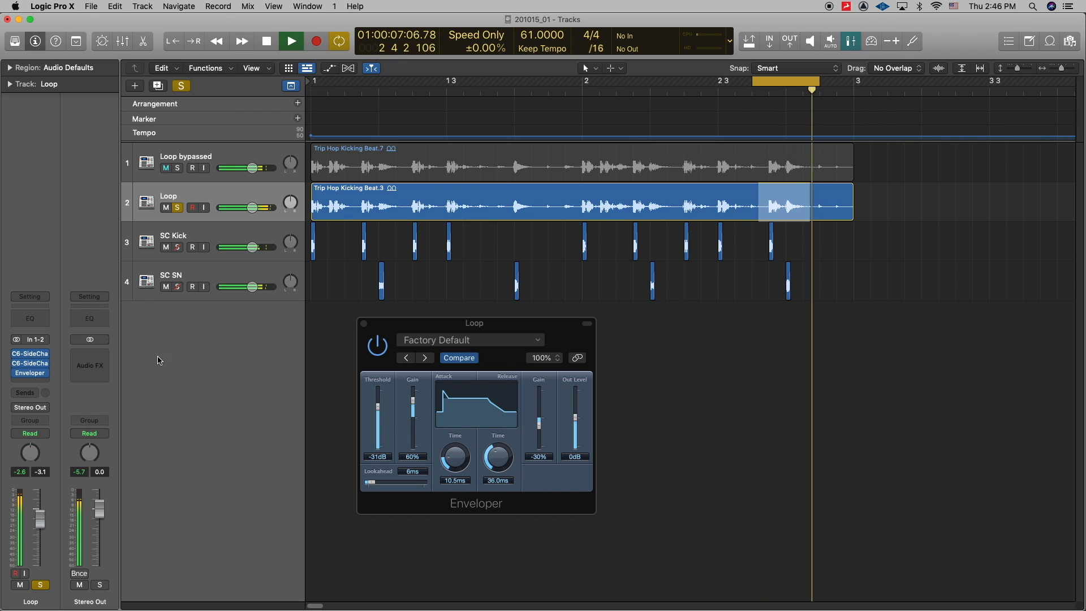
click(177, 169)
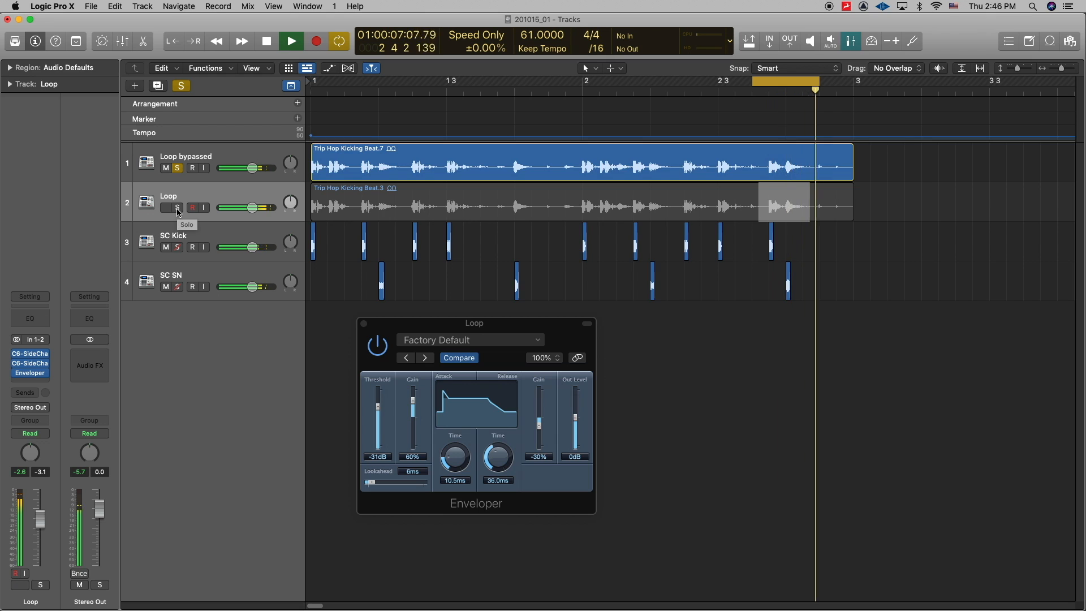
click(178, 208)
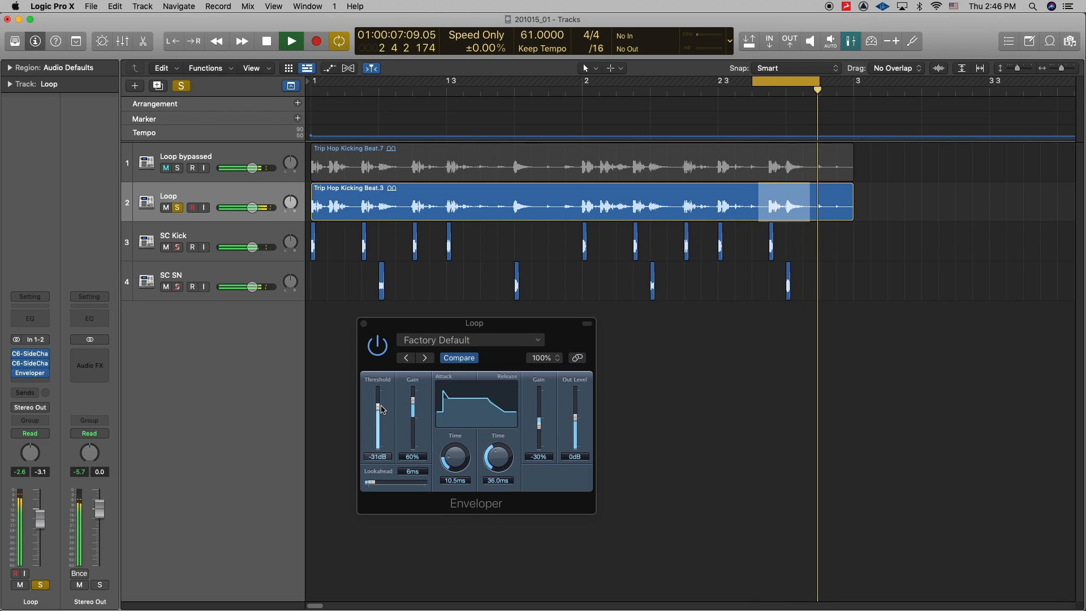
- Set the Enveloper's threshold to -36 dB and attack time to 10.0 ms, close its window and compare the two loop tracks through solo
drag(379, 409, 379, 406)
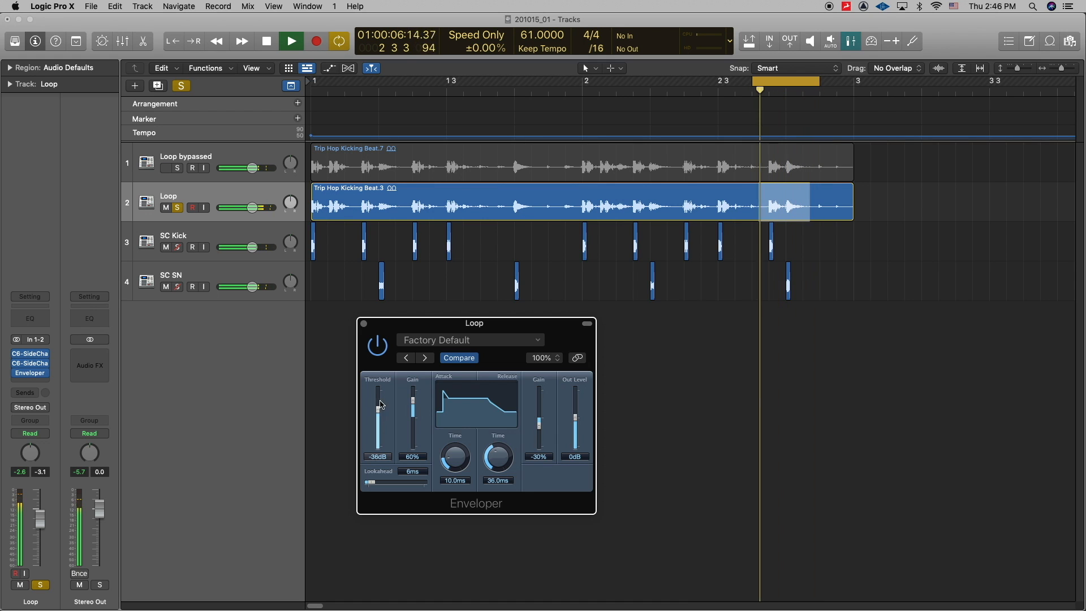
click(363, 325)
click(178, 169)
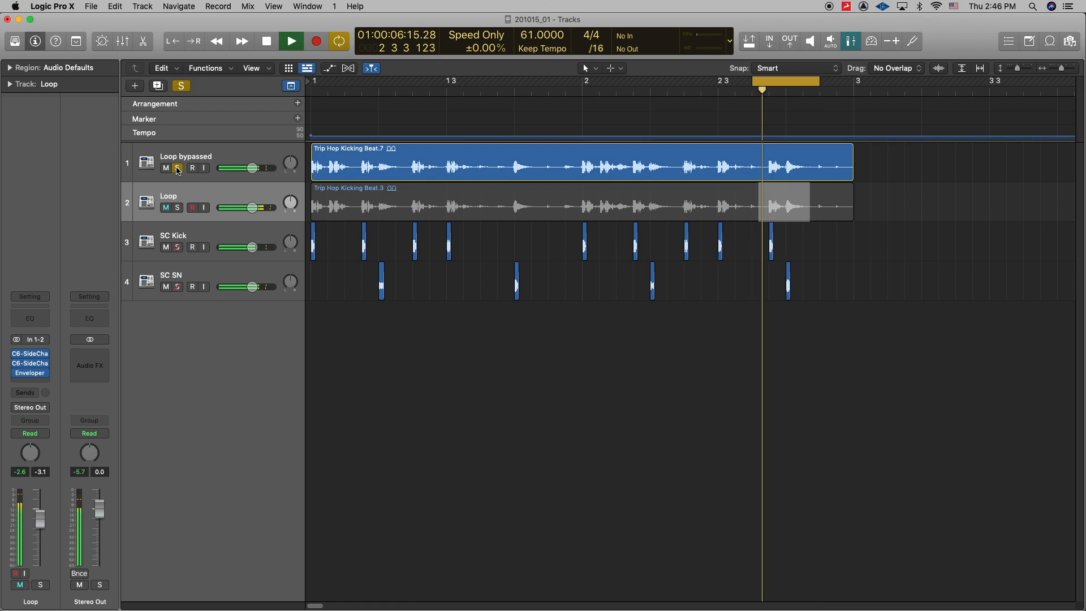
click(179, 209)
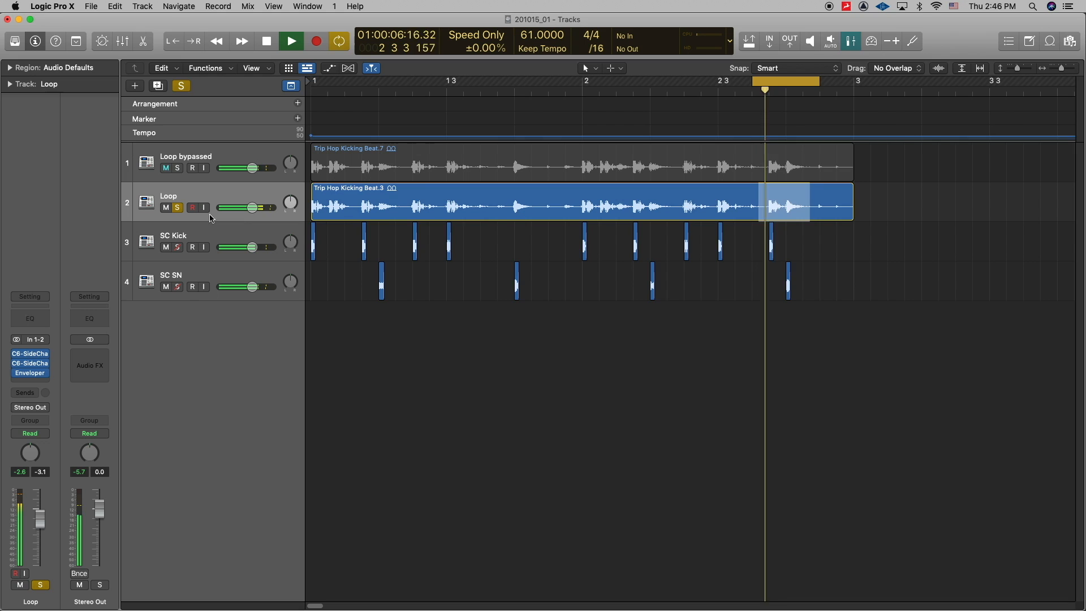
- Stop playback, reset the cycle range to the full Loop region and replay it, switching solo from Loop bypassed to Loop
click(786, 83)
key(space)
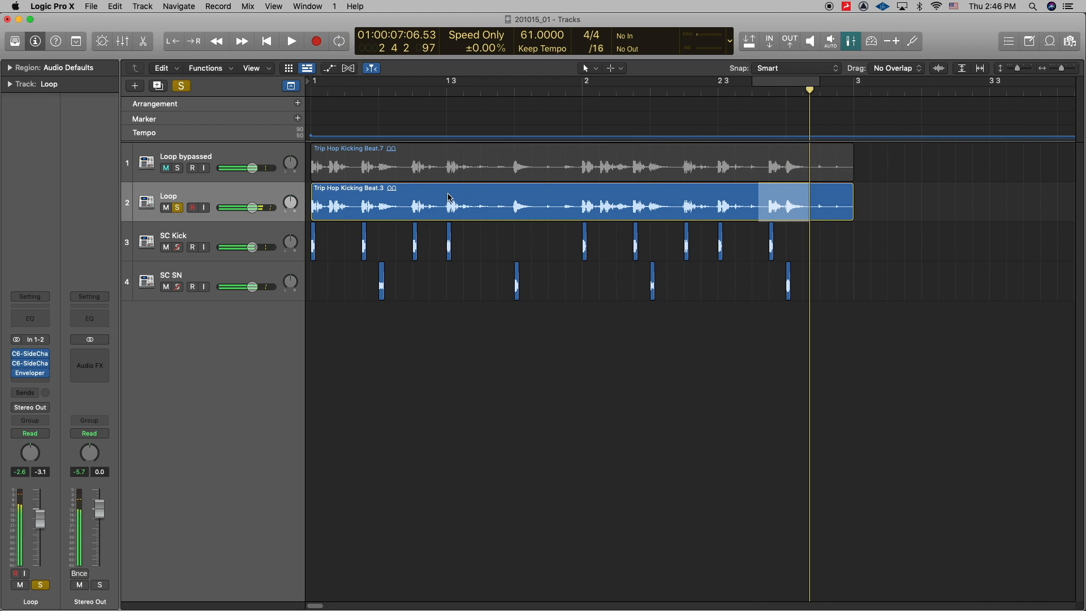
click(393, 191)
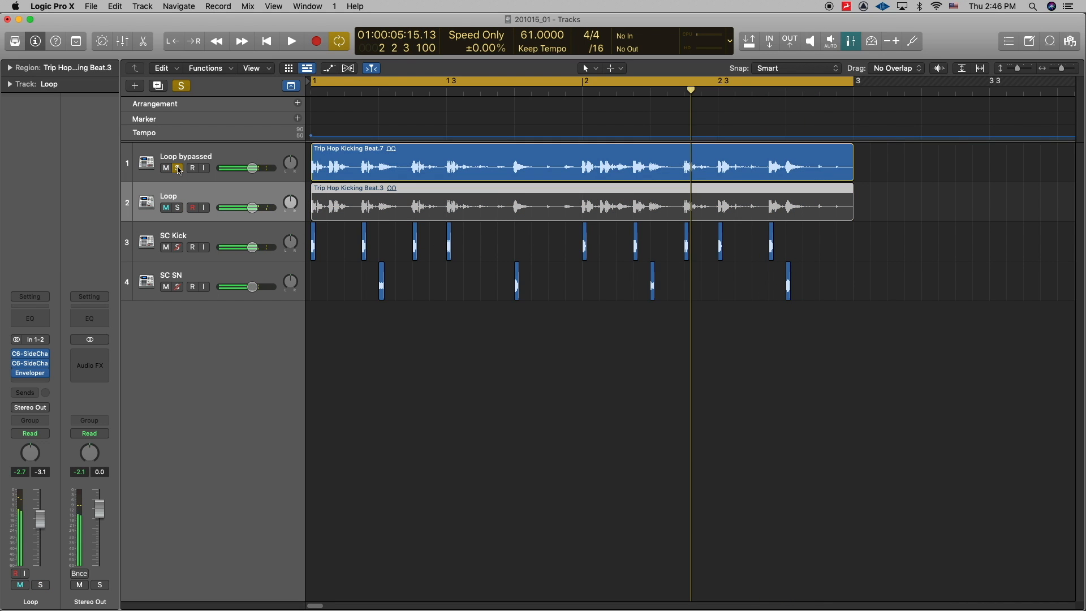
key(space)
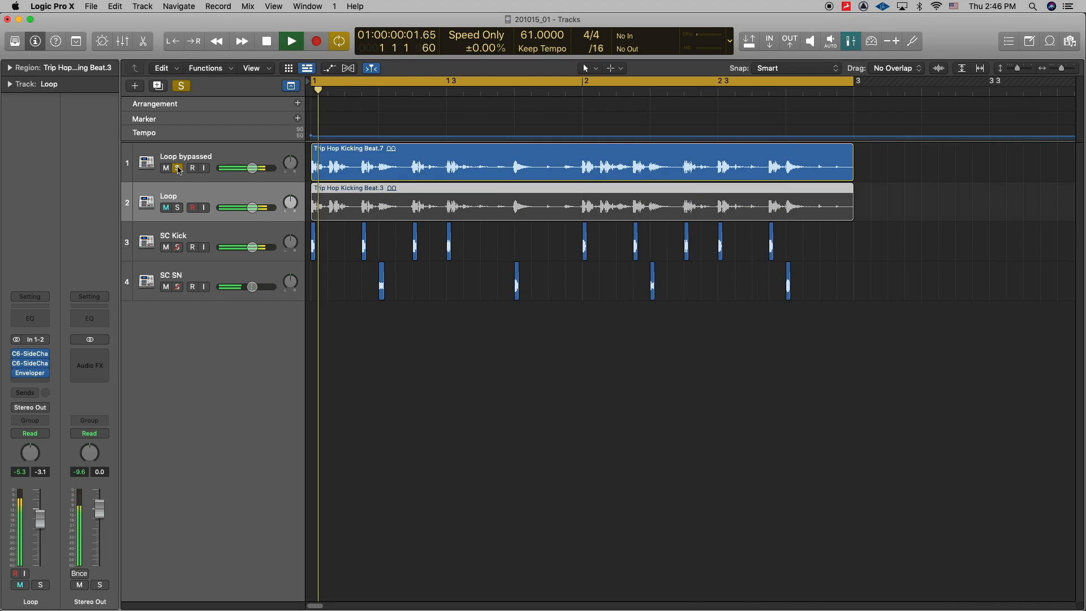
click(178, 208)
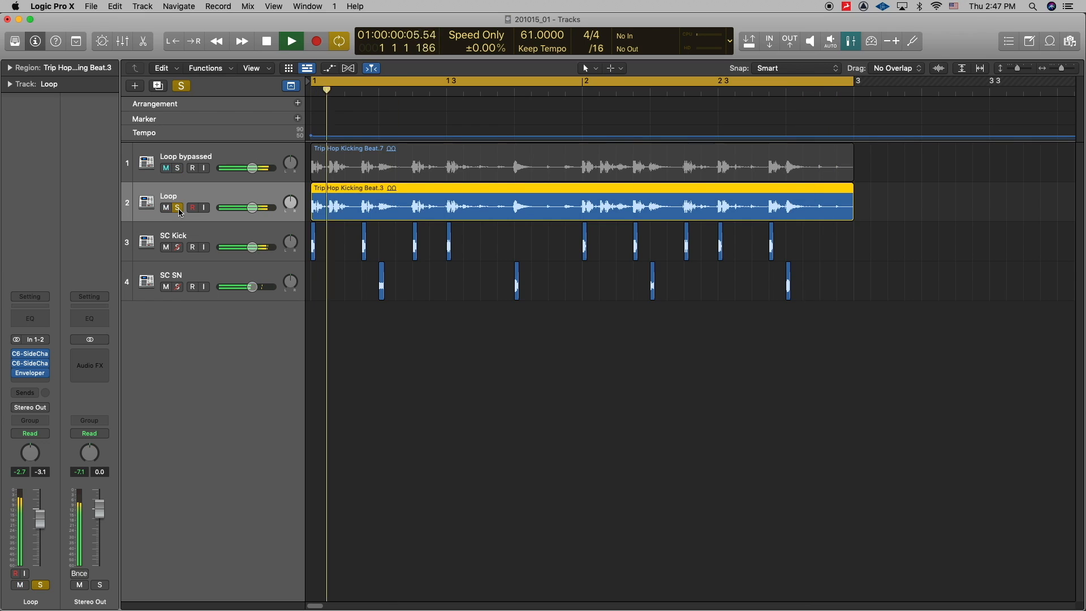